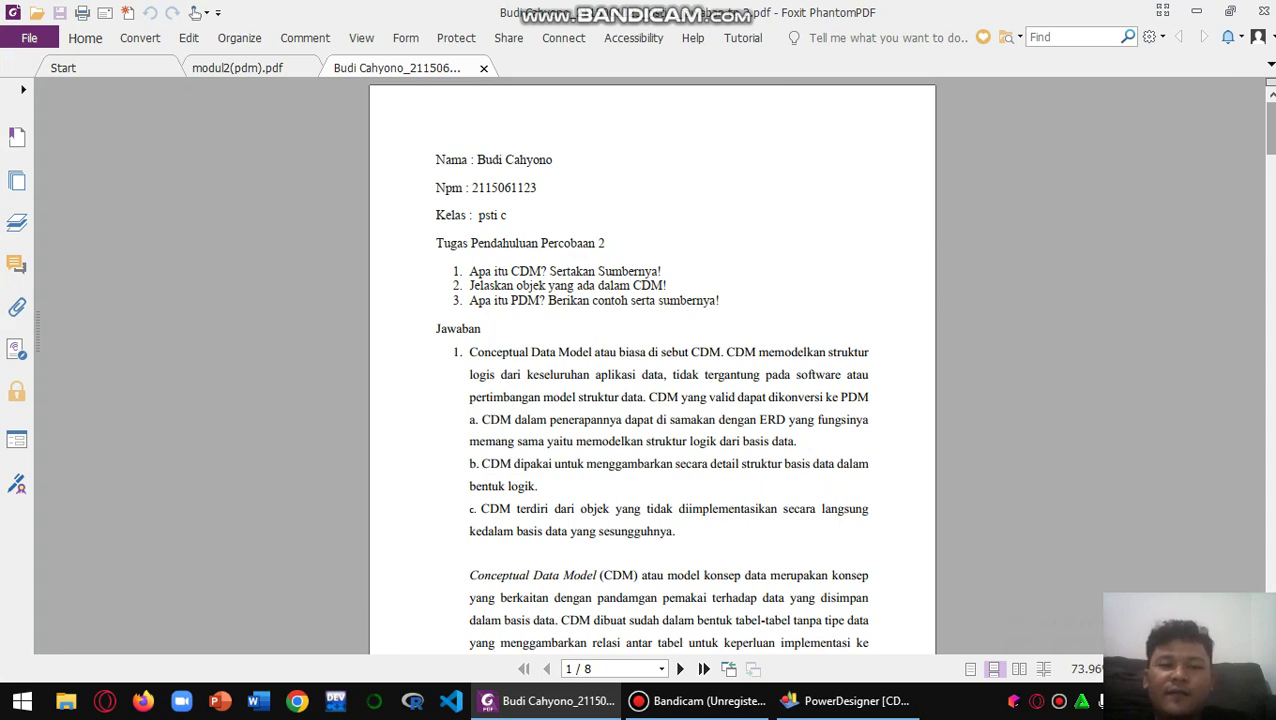
- Examine the assignment questions and the explanation of the Conceptual Data Model on the first page of the PDF
scroll(652, 370, down, 2)
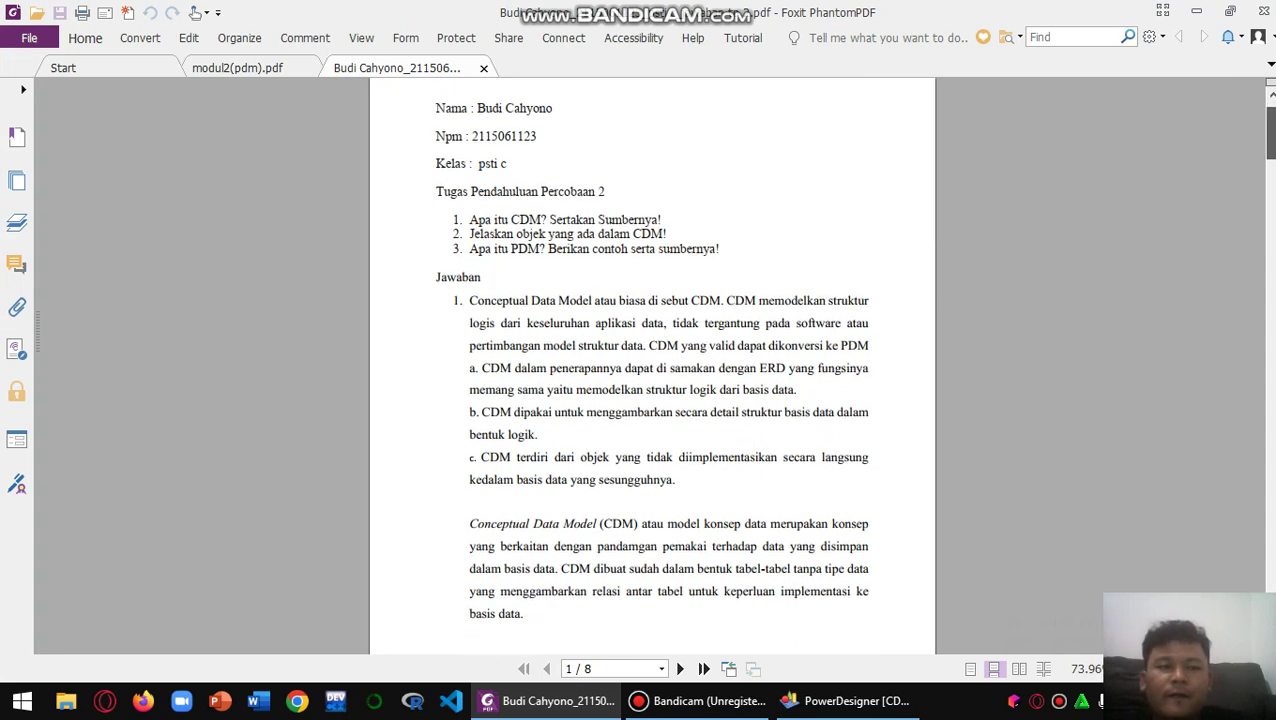
scroll(652, 370, up, 2)
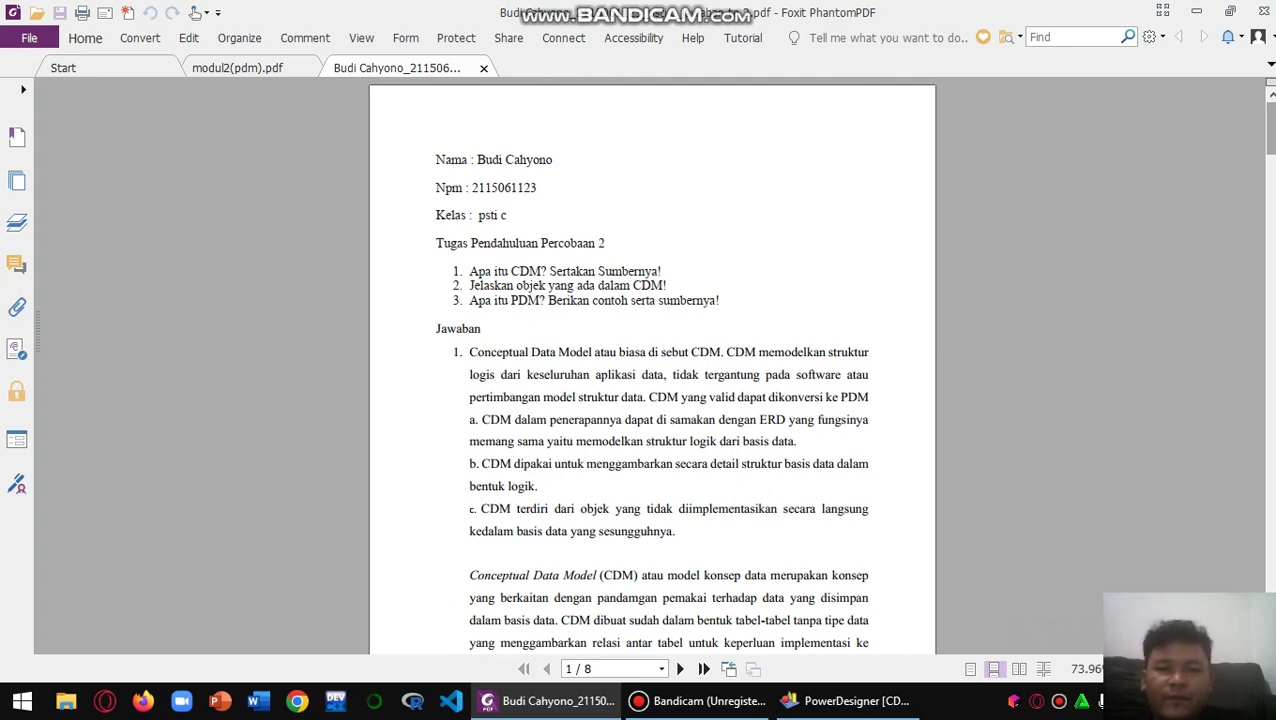
scroll(652, 370, down, 1)
scroll(652, 370, up, 1)
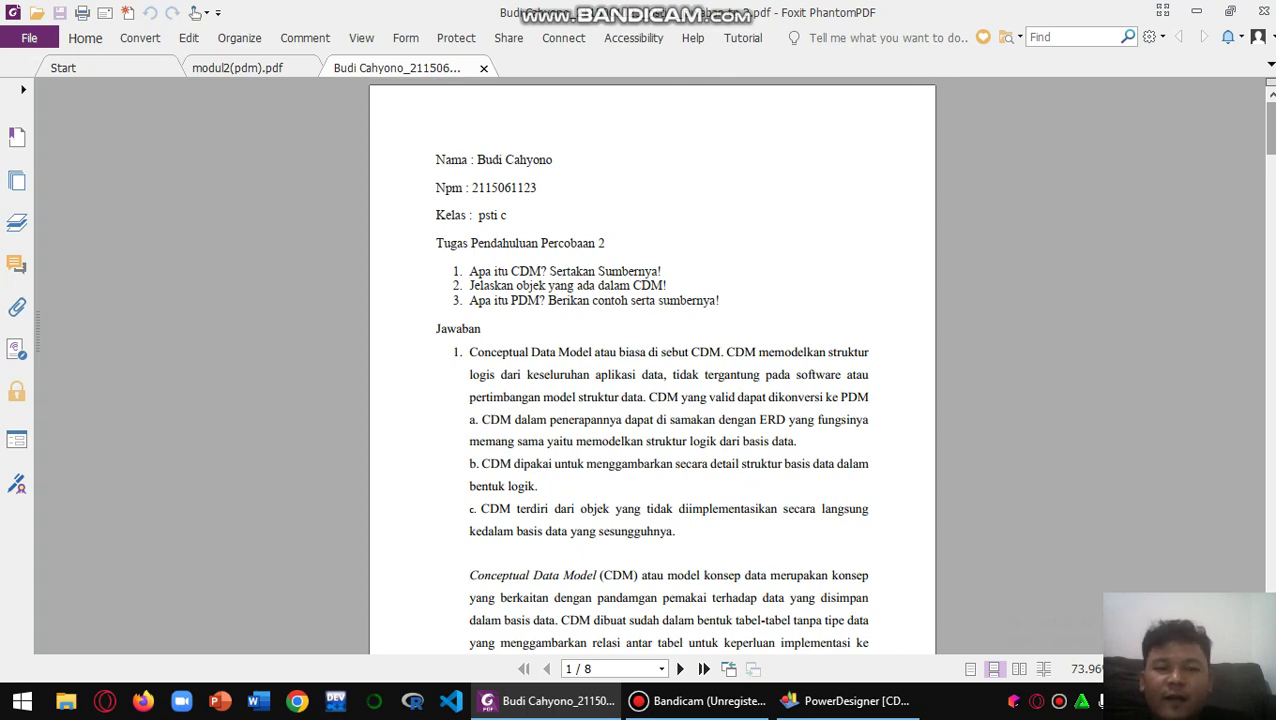
scroll(652, 370, down, 9)
scroll(652, 370, up, 4)
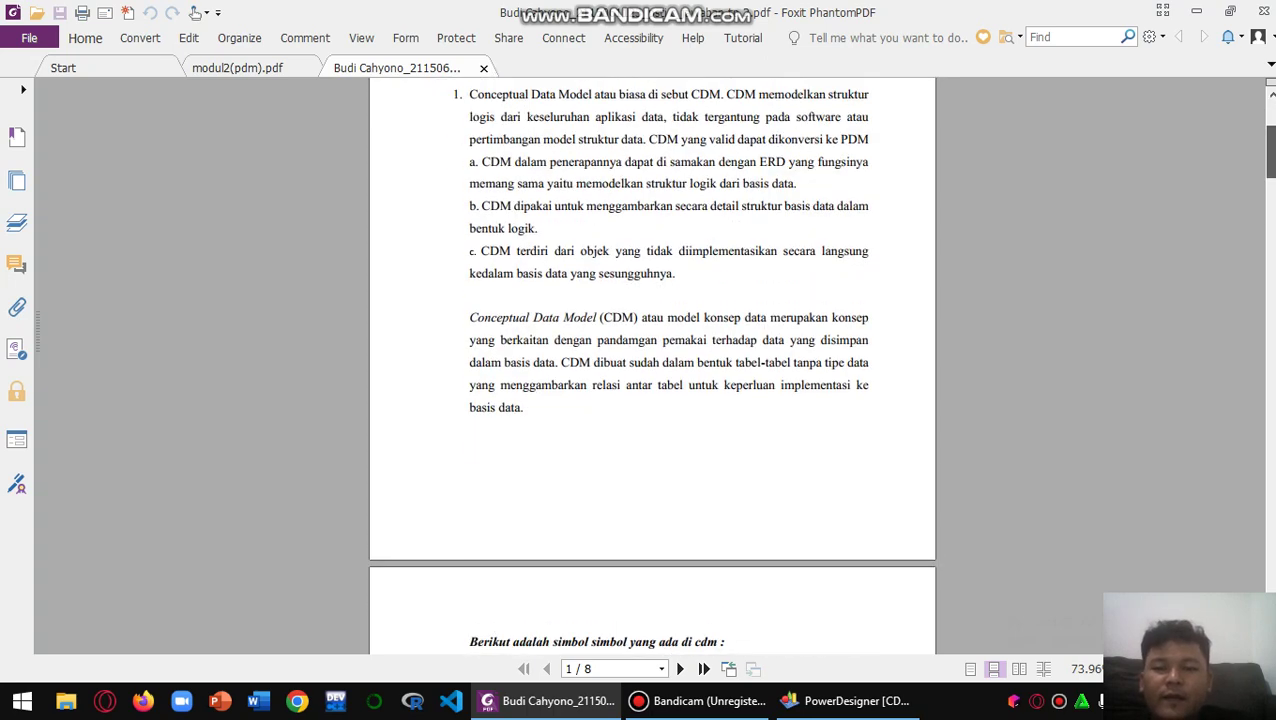
scroll(652, 370, up, 1)
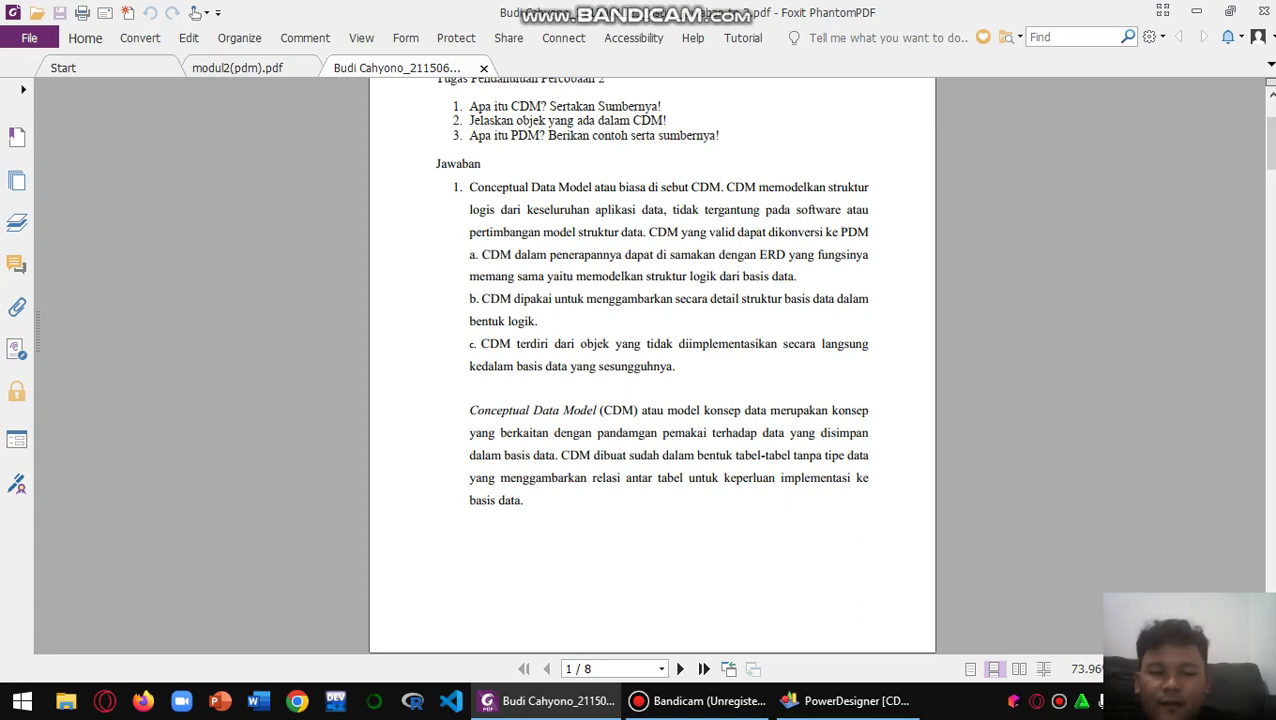
- View the conceptual diagram in PowerDesigner and return to Foxit PhantomPDF to examine the table of CDM symbols
mouse_move(848, 701)
click(848, 625)
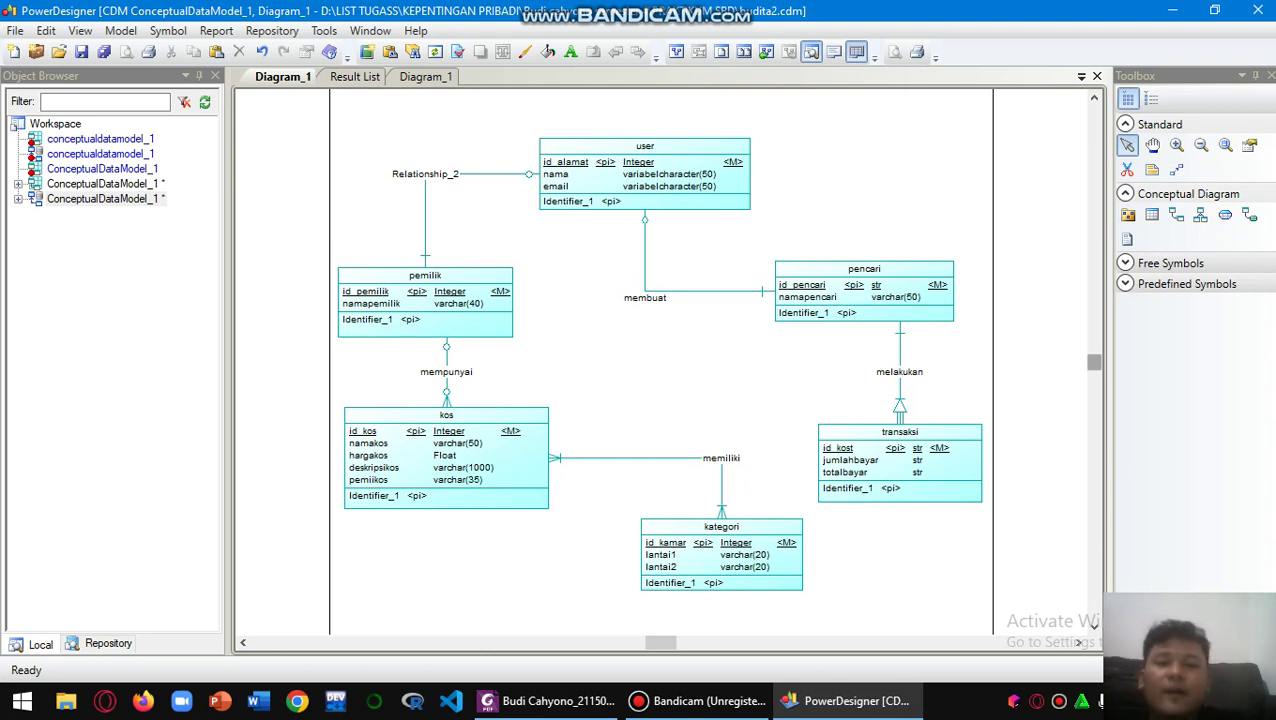
drag(1094, 362, 1094, 362)
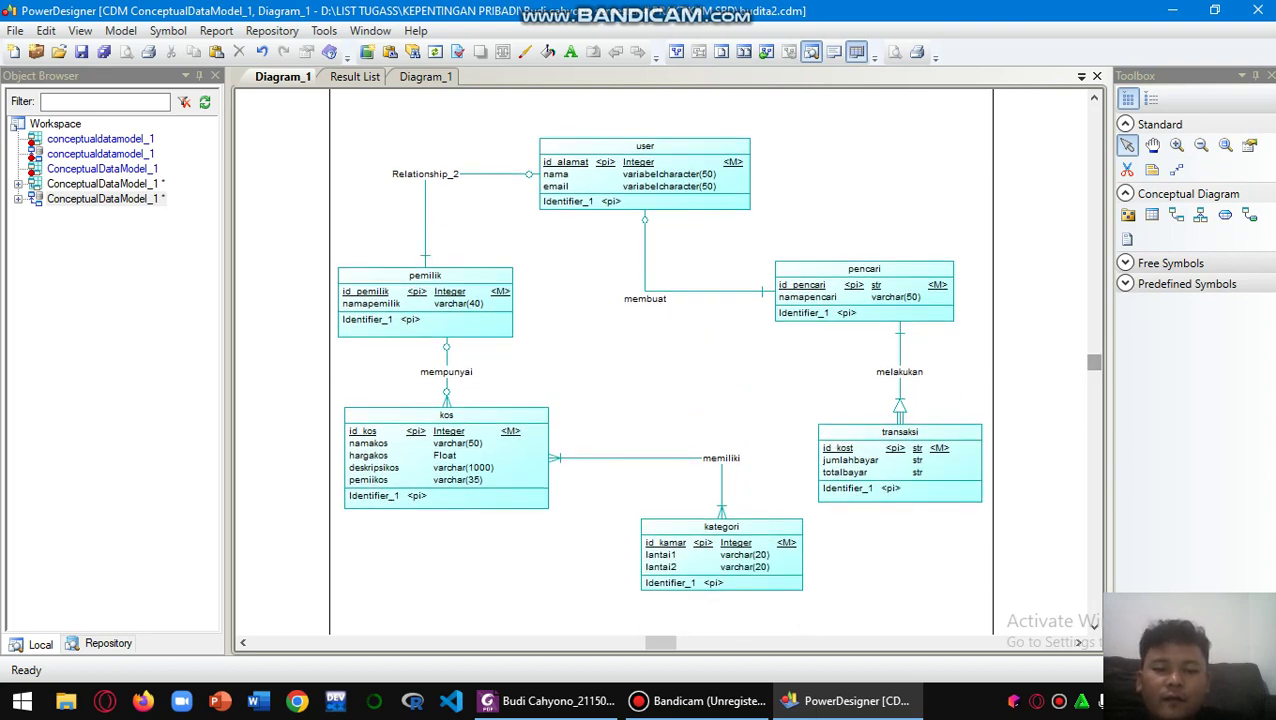
click(550, 701)
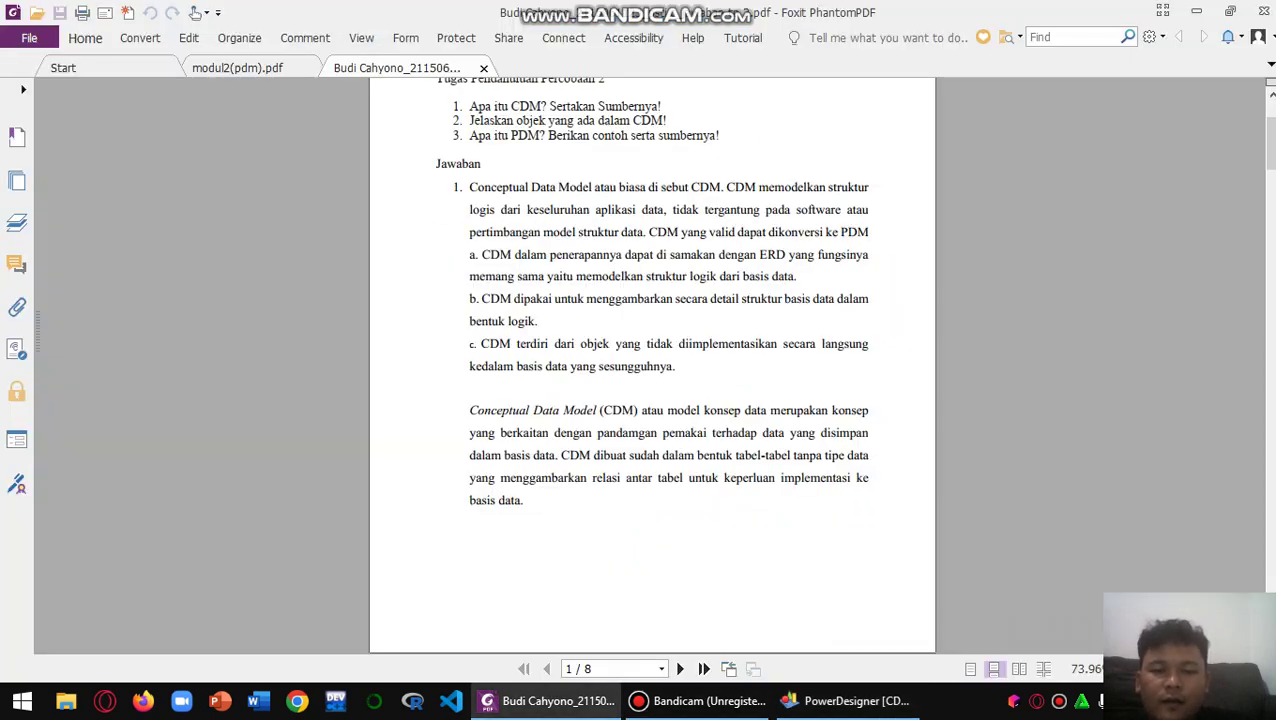
drag(1270, 143, 1270, 180)
mouse_move(697, 701)
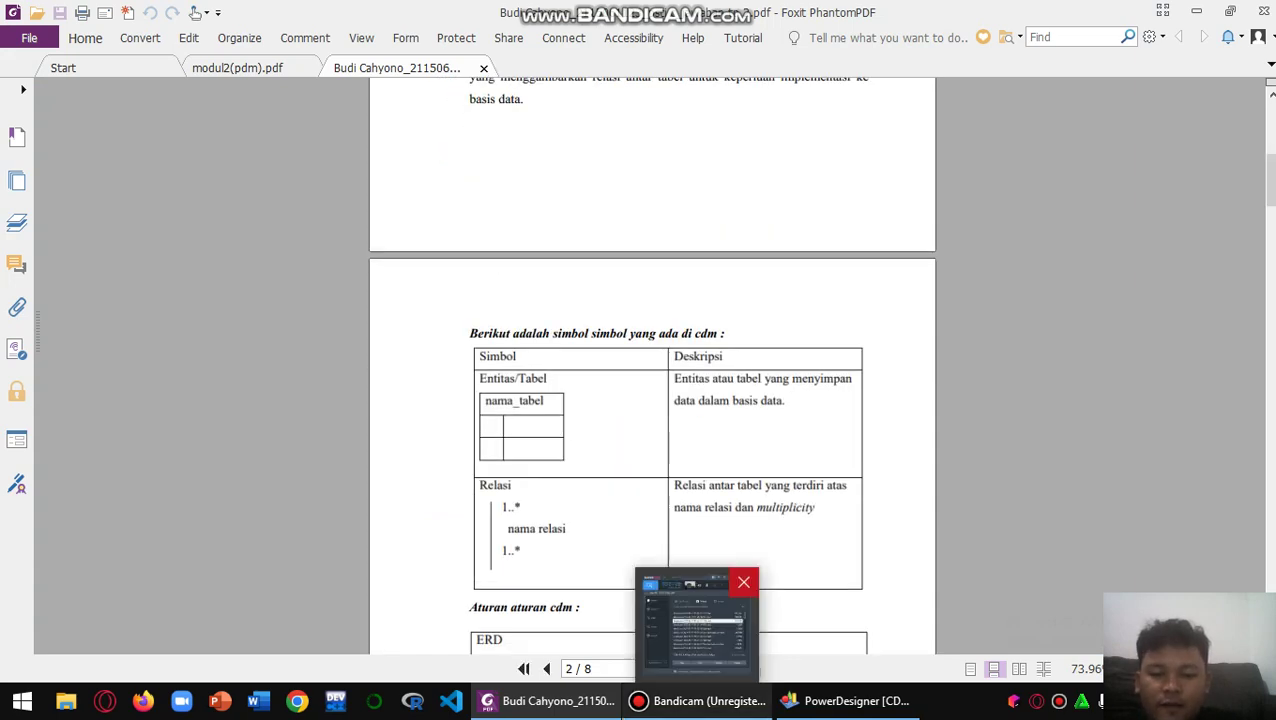
- Switch to PowerDesigner and examine the cardinalities of Relationship_2 between pemilik and user
click(850, 701)
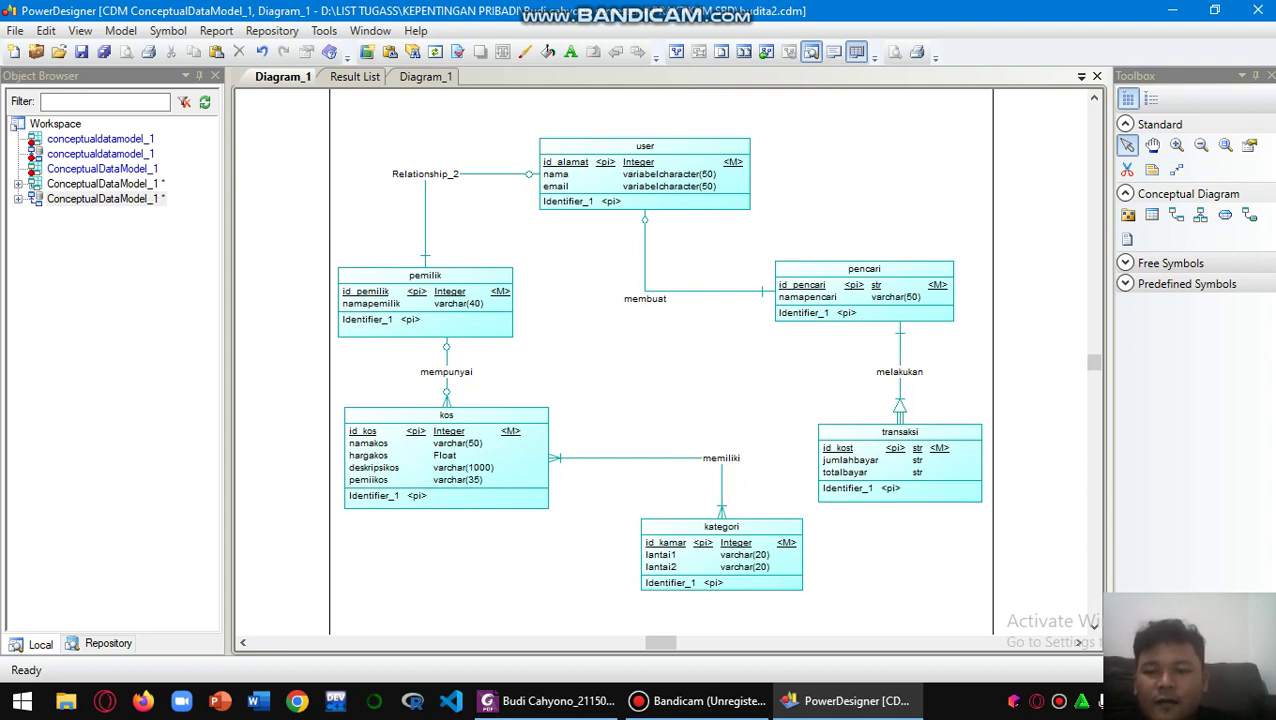
double_click(425, 174)
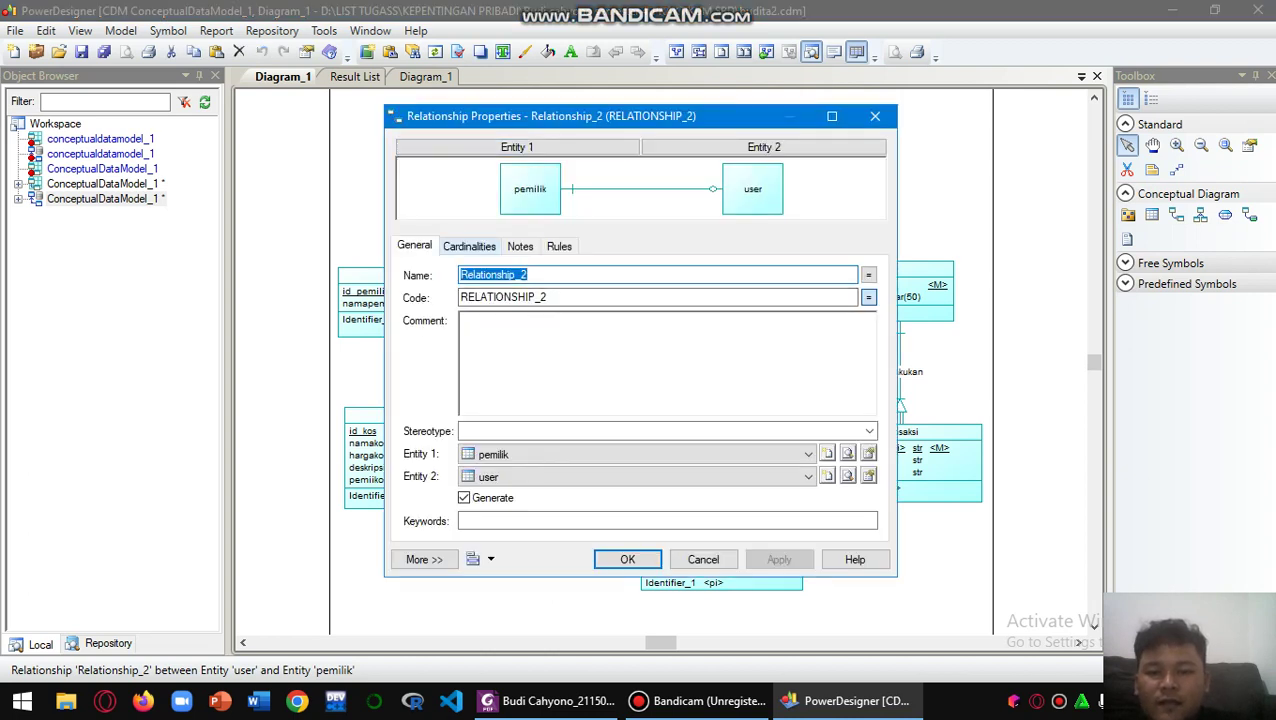
click(469, 246)
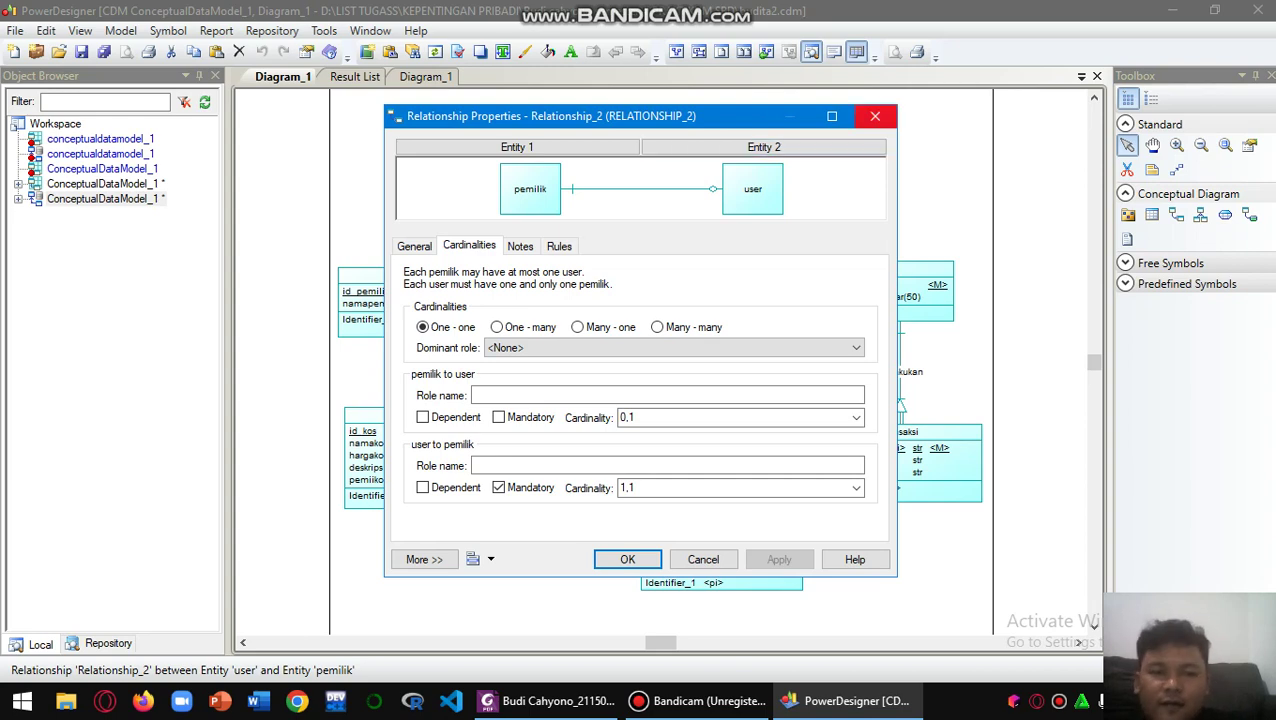
key(Return)
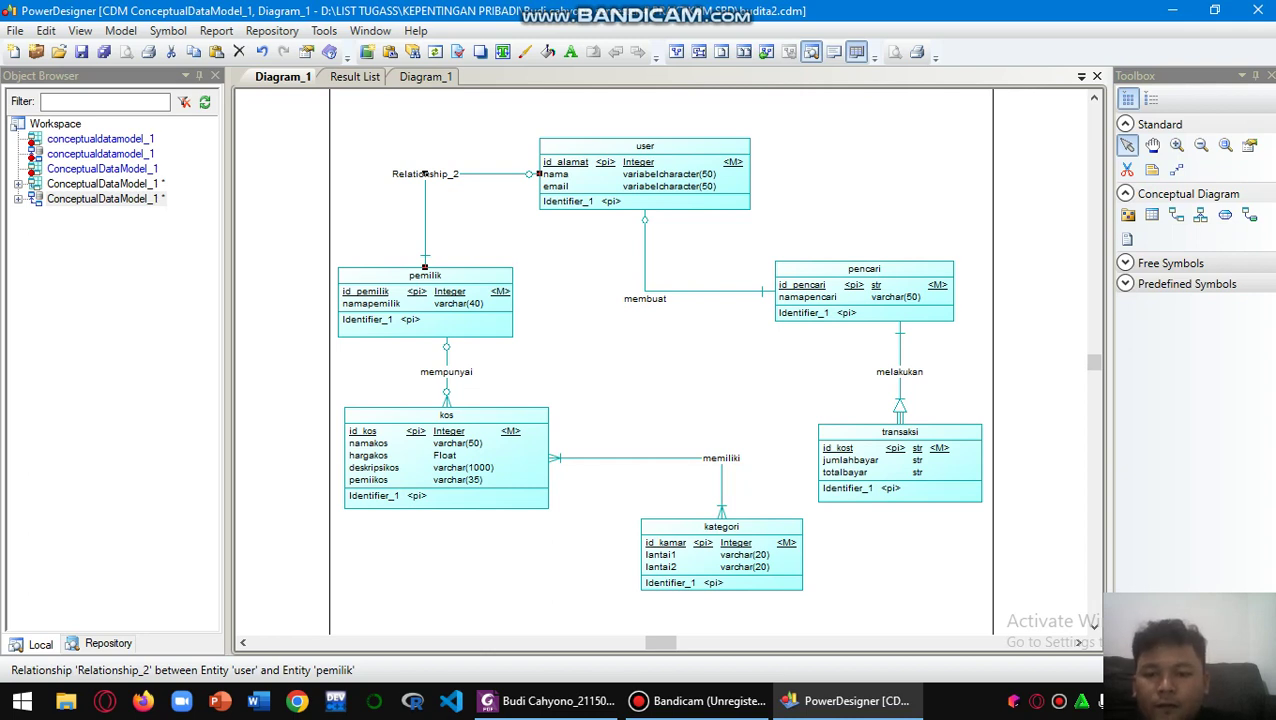
- Make the mempunyai relationship mandatory from pemilik to kos and dependent from kos to pemilik
click(446, 372)
double_click(446, 372)
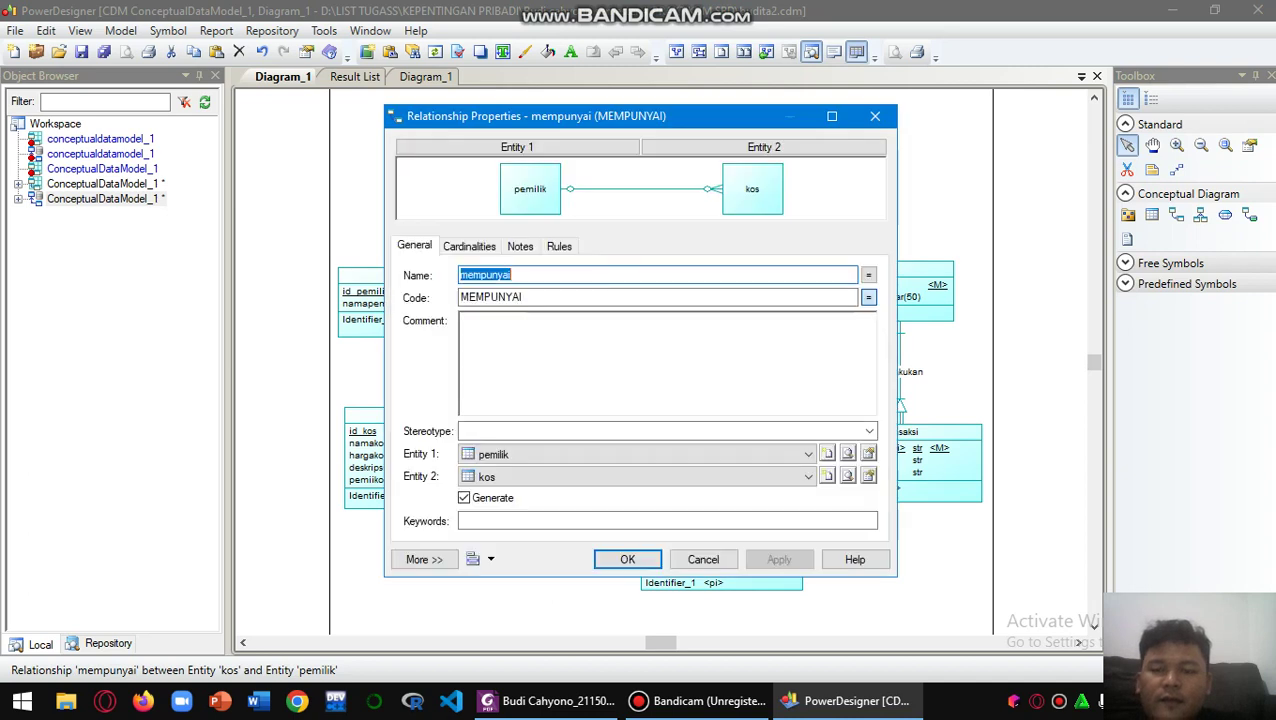
click(469, 246)
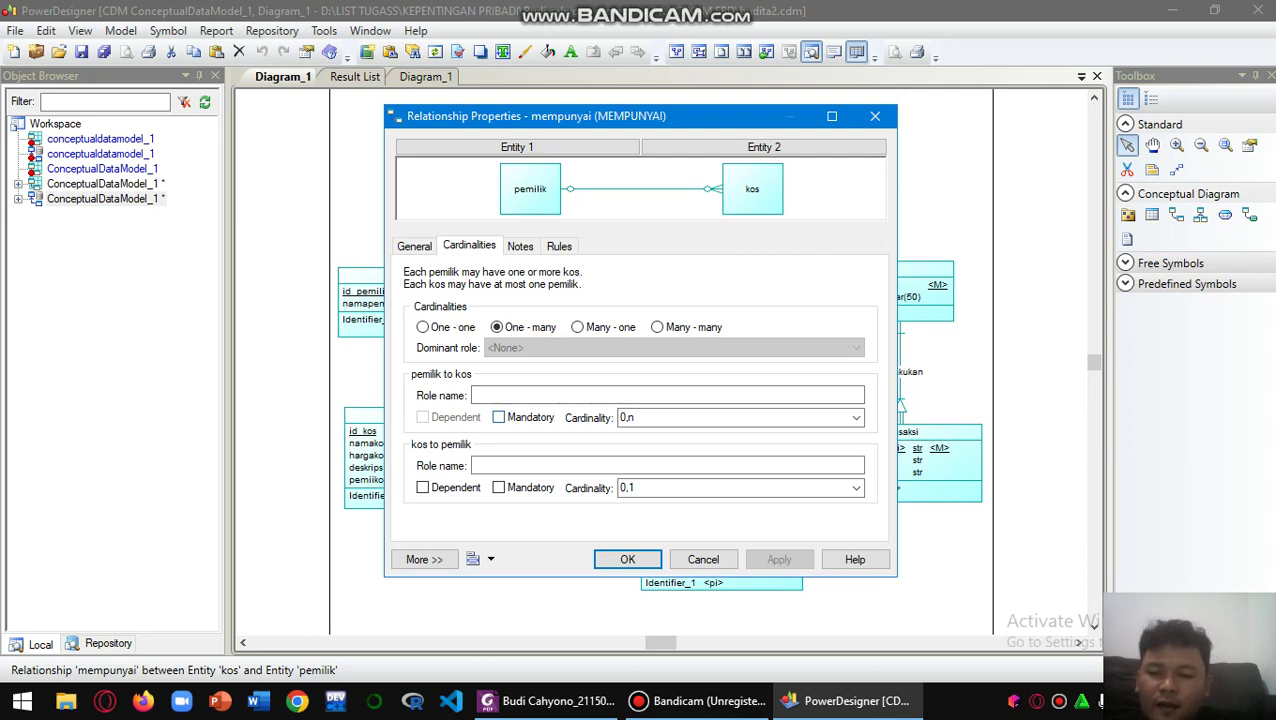
click(499, 418)
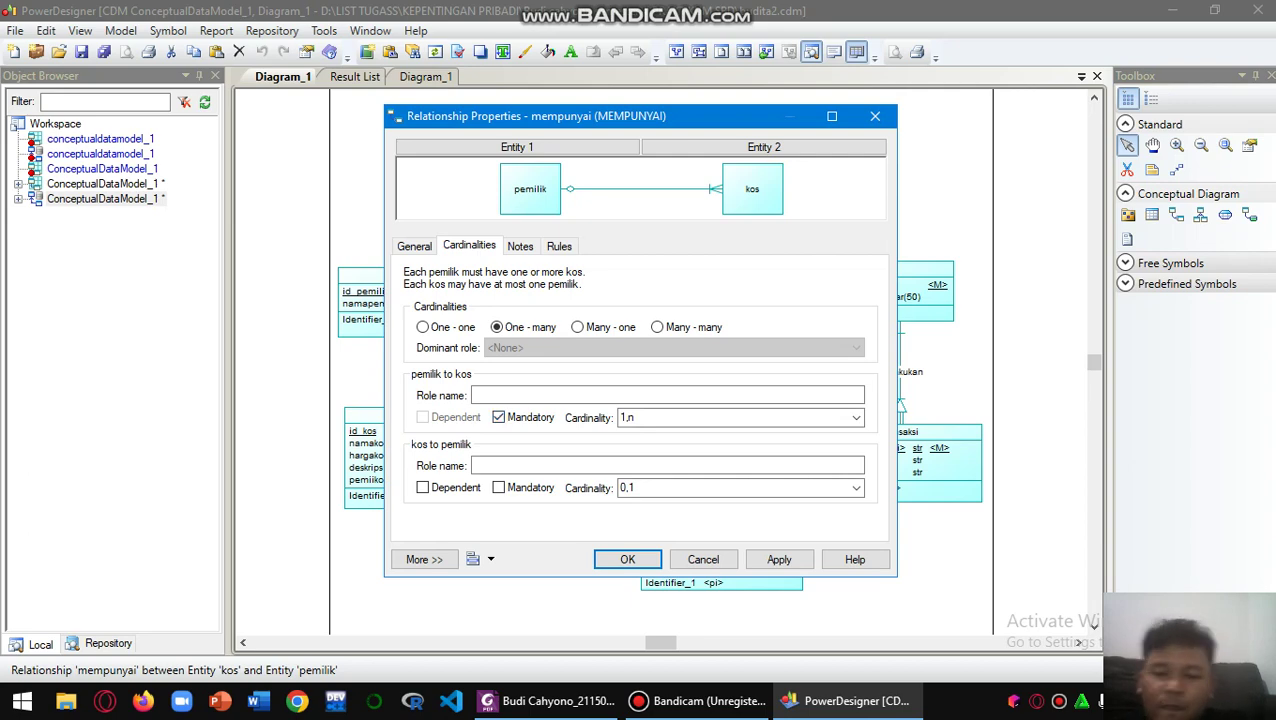
click(422, 487)
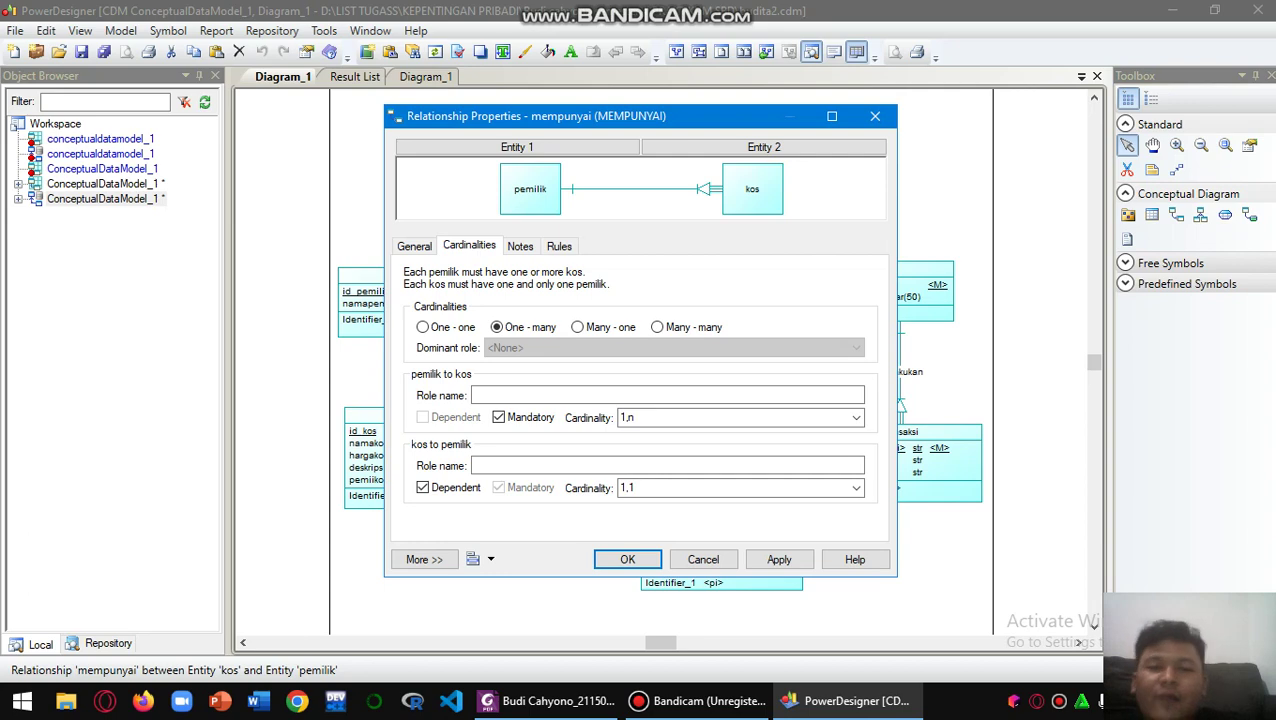
click(627, 559)
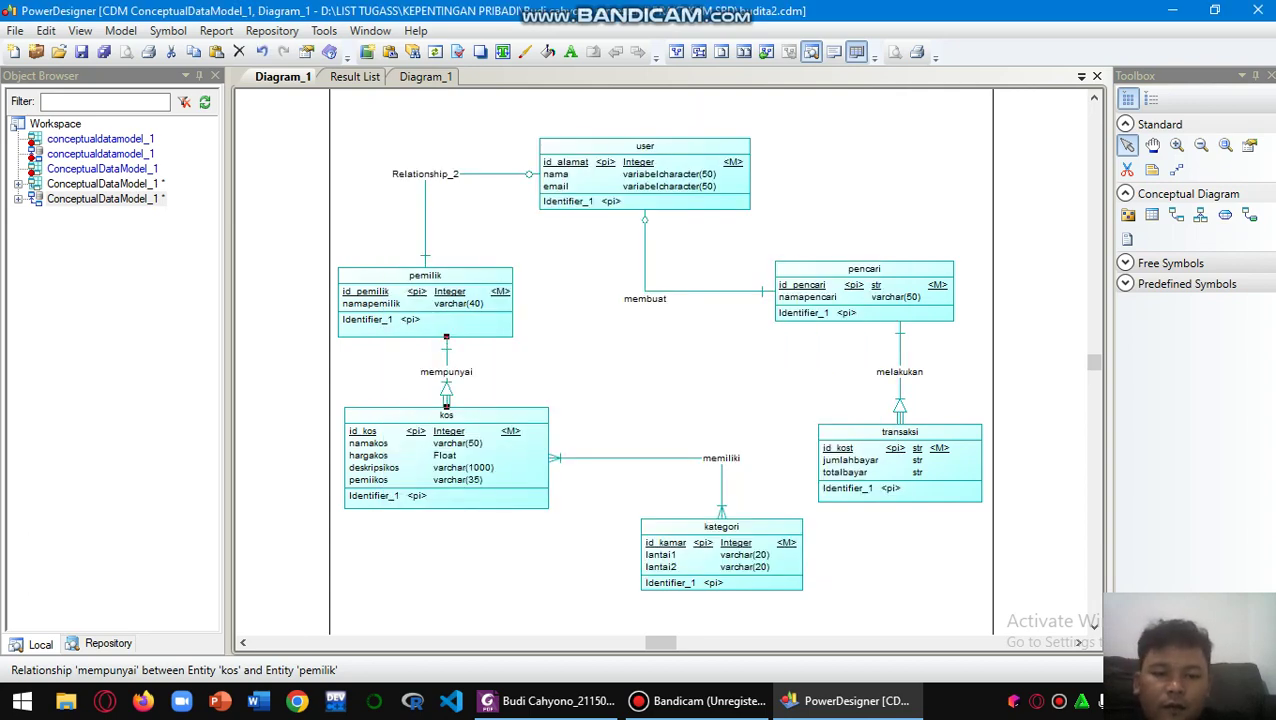
- Examine the cardinalities of the melakukan relationship between pencari and transaksi, dismissing the WinZip pop-up
double_click(900, 355)
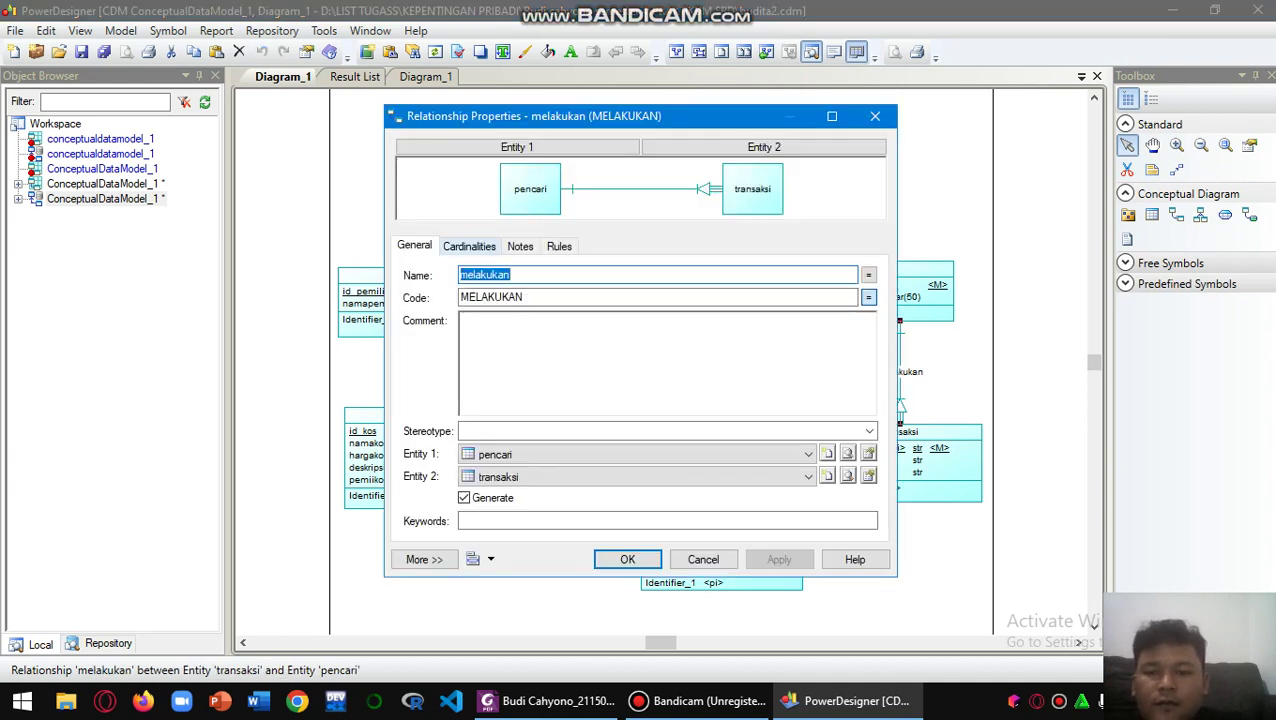
click(469, 246)
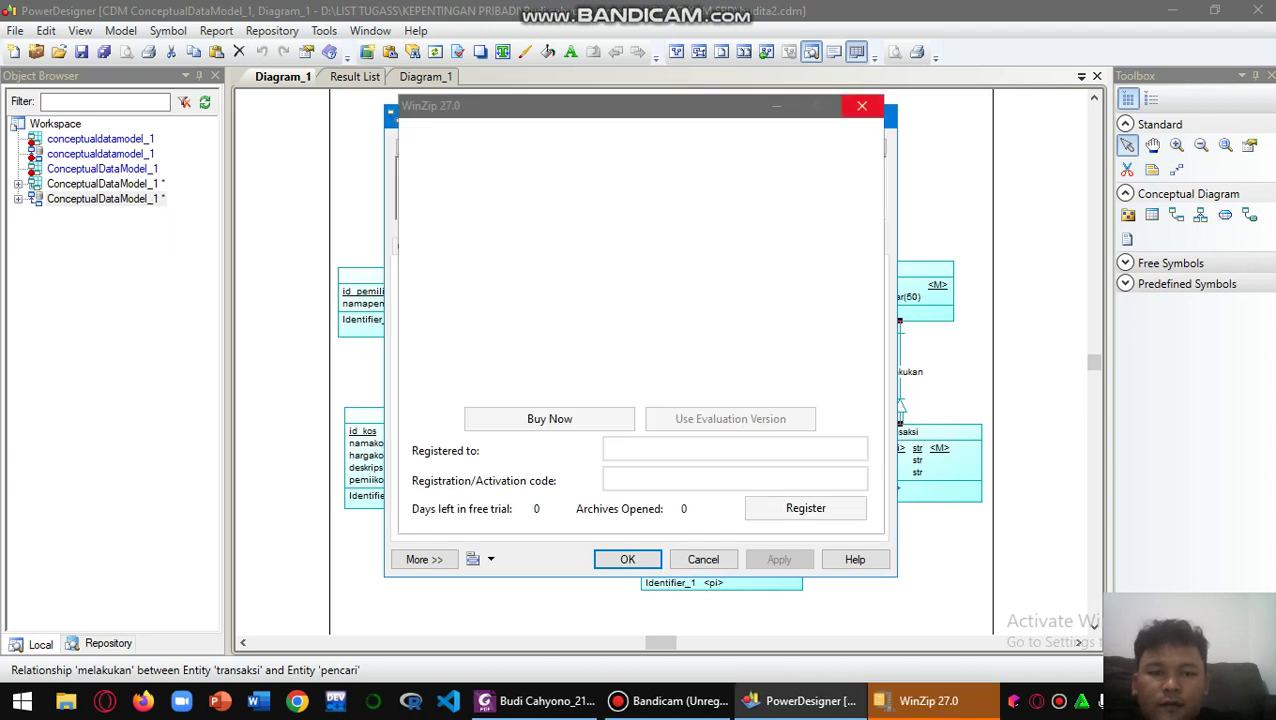
click(862, 106)
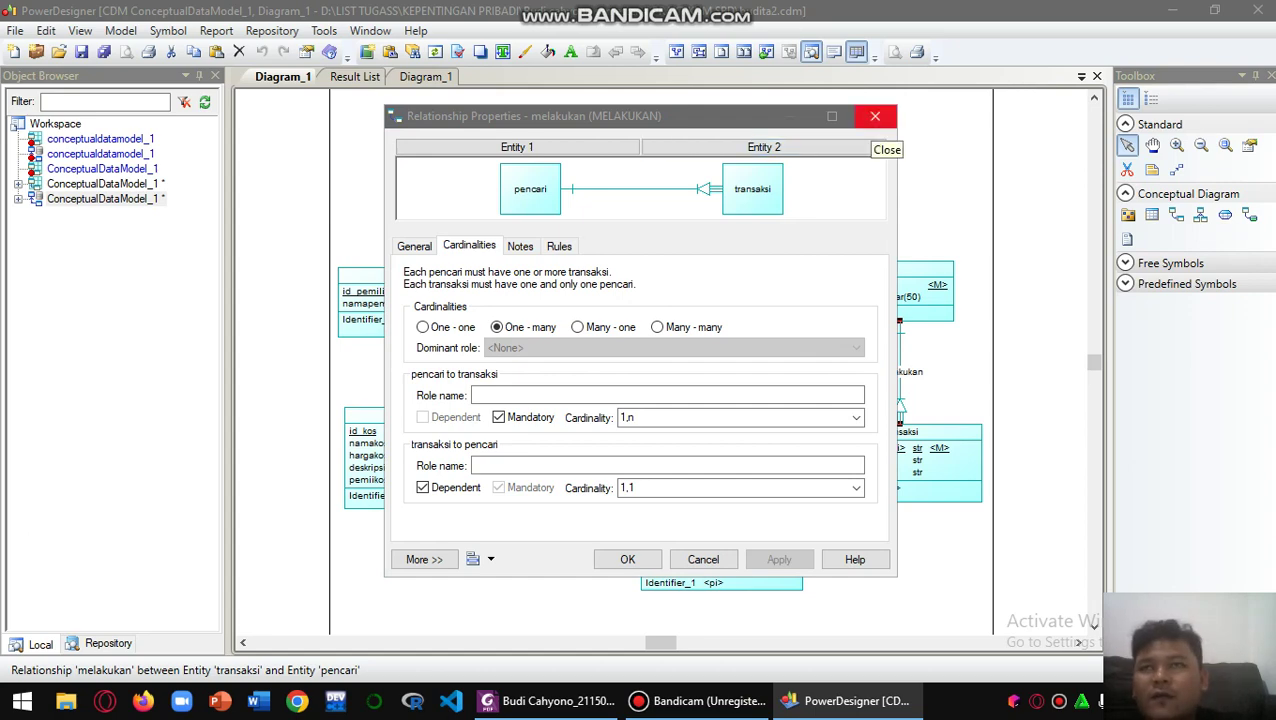
click(874, 118)
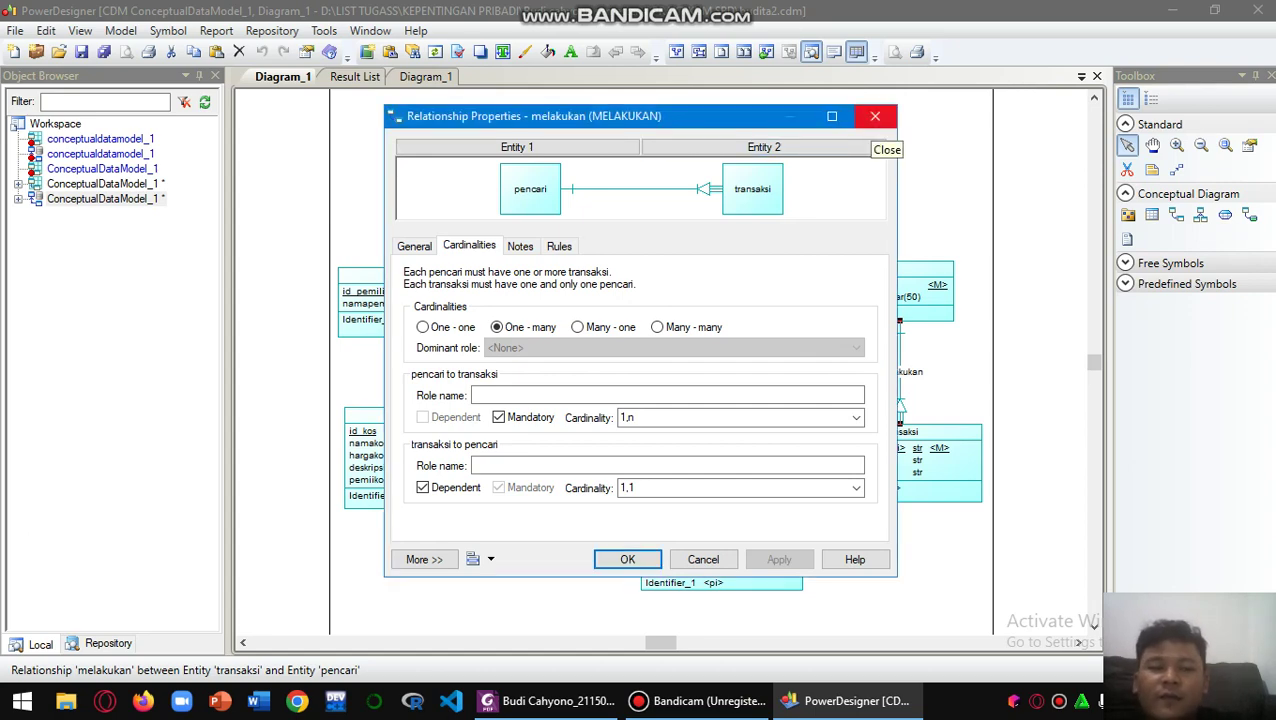
click(875, 117)
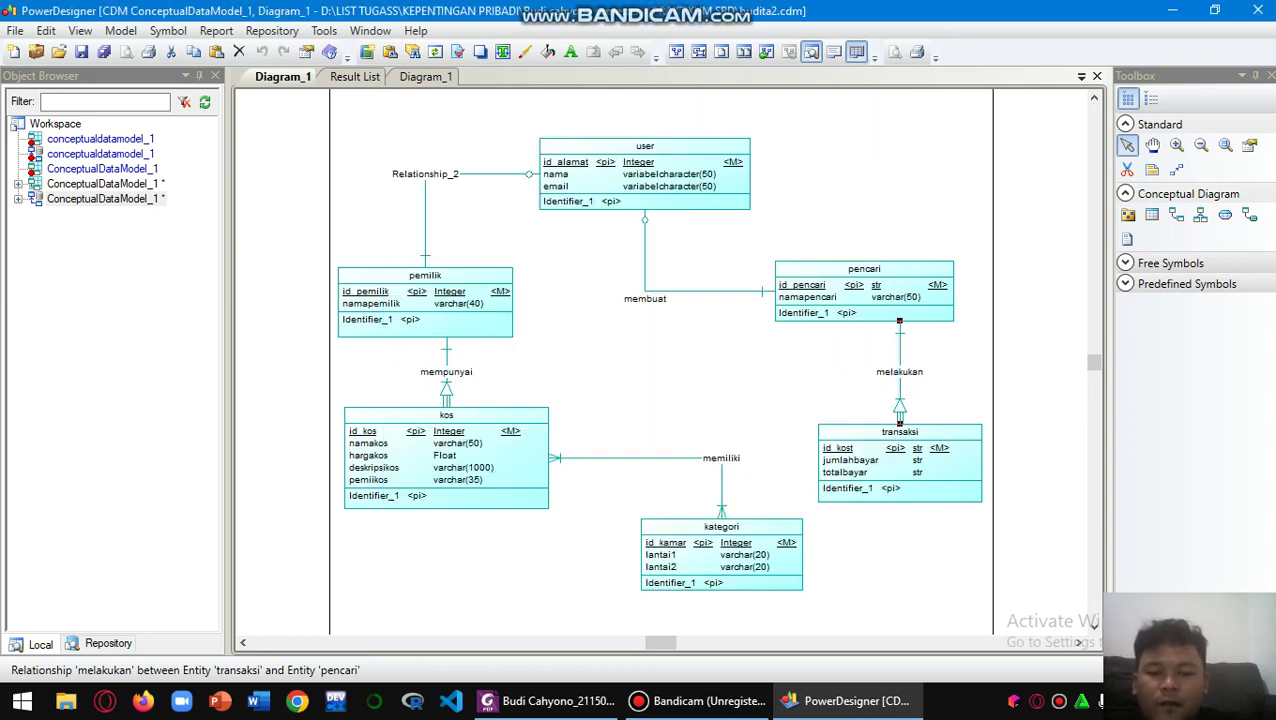
- Examine the cardinalities of the memiliki relationship between kategori and kos
double_click(722, 474)
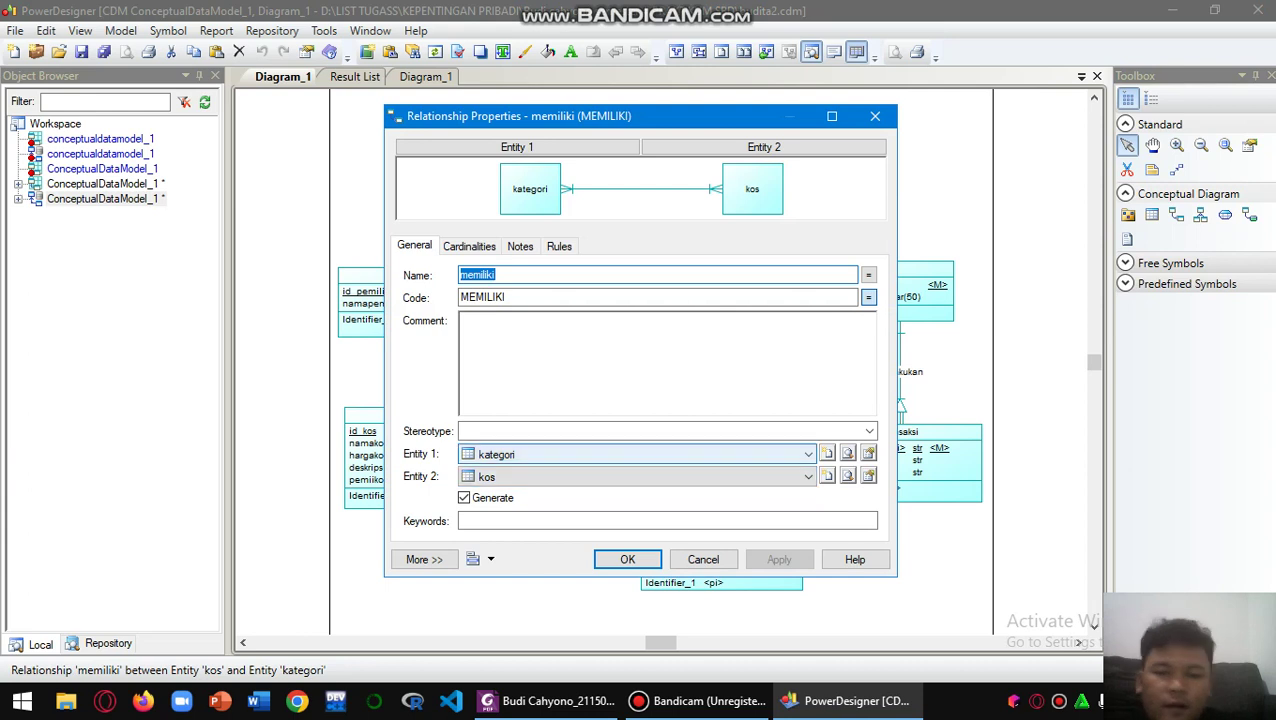
click(469, 246)
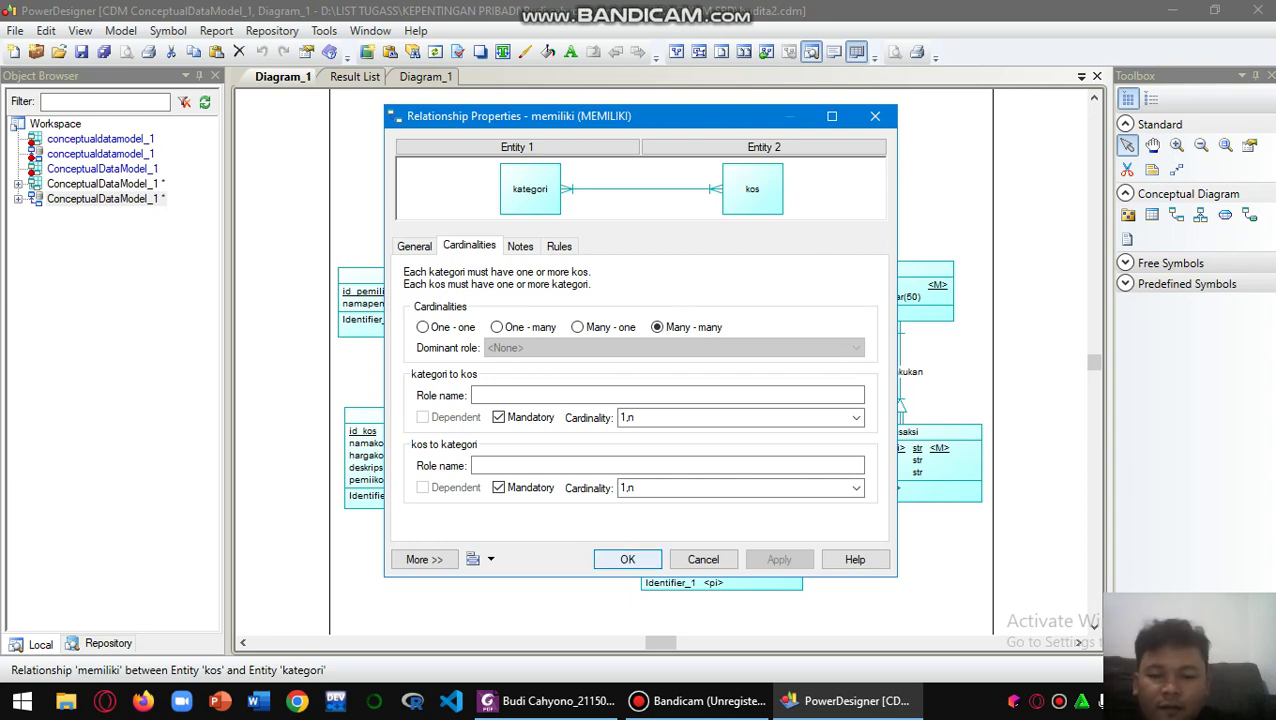
click(627, 559)
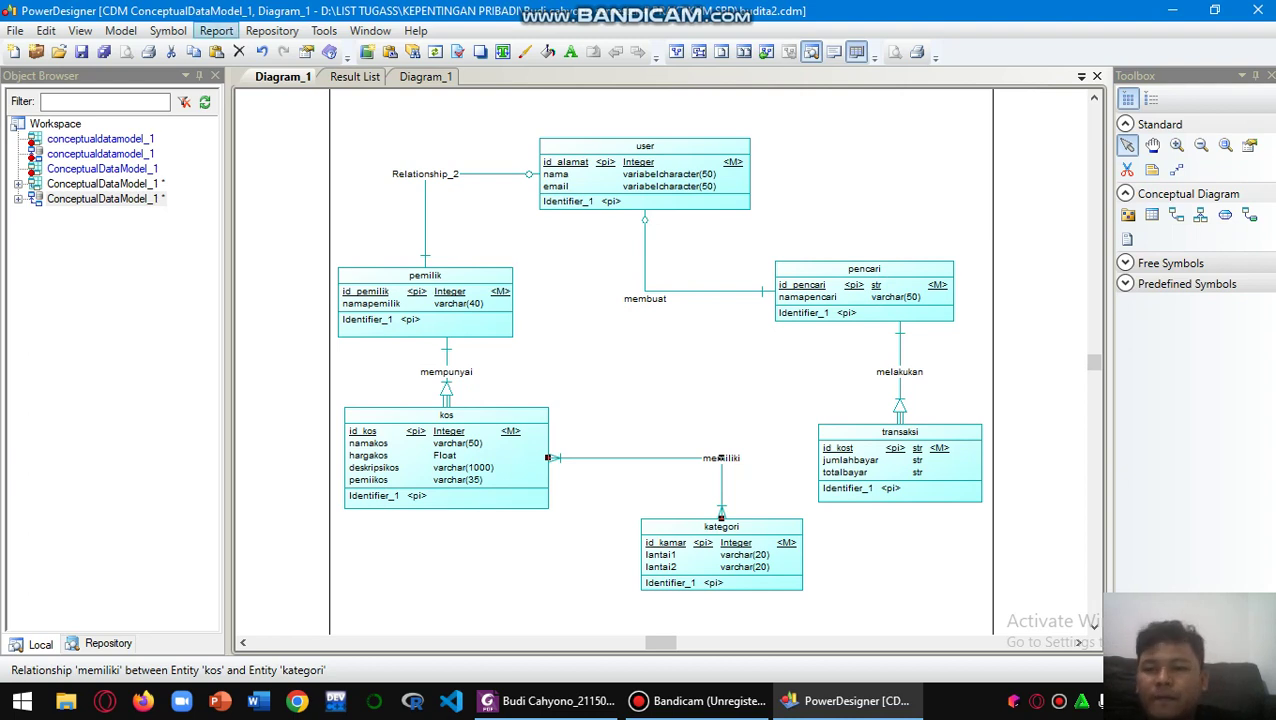
- Update the existing MySQL 5.0 physical data model ConceptualDataModel_1 from the conceptual model, merge the changes and compare both diagrams
click(323, 30)
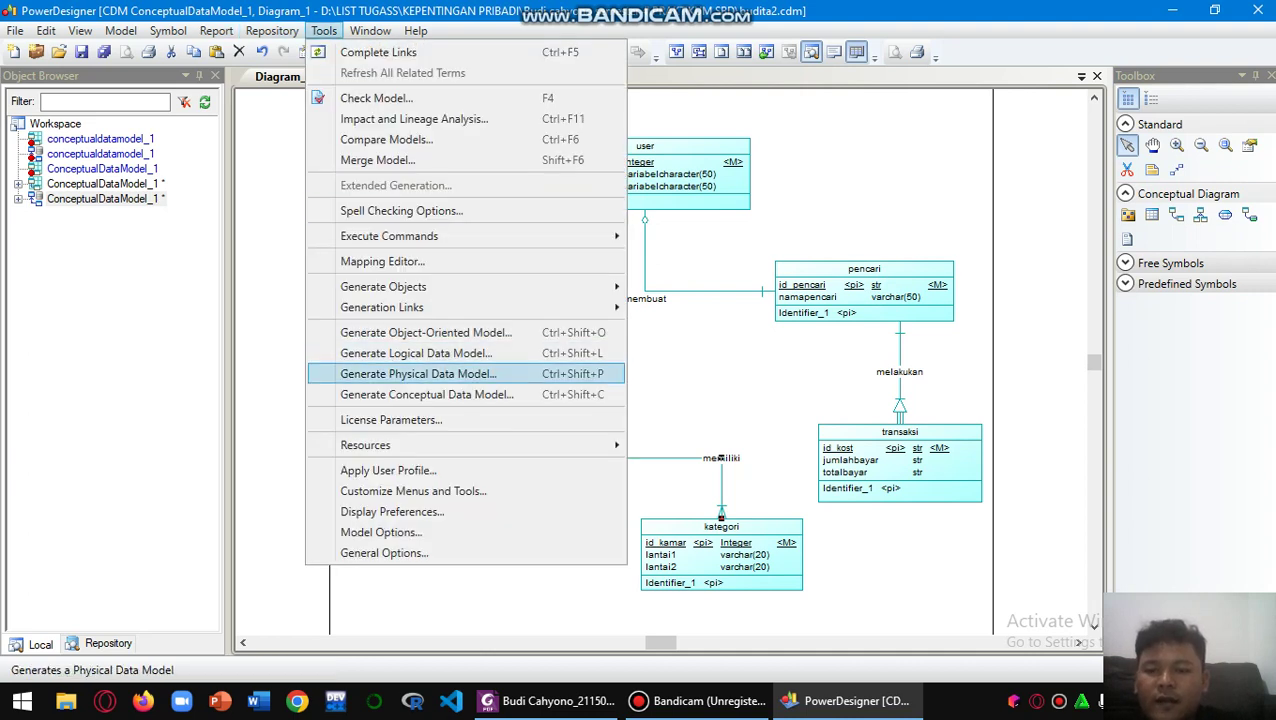
click(418, 374)
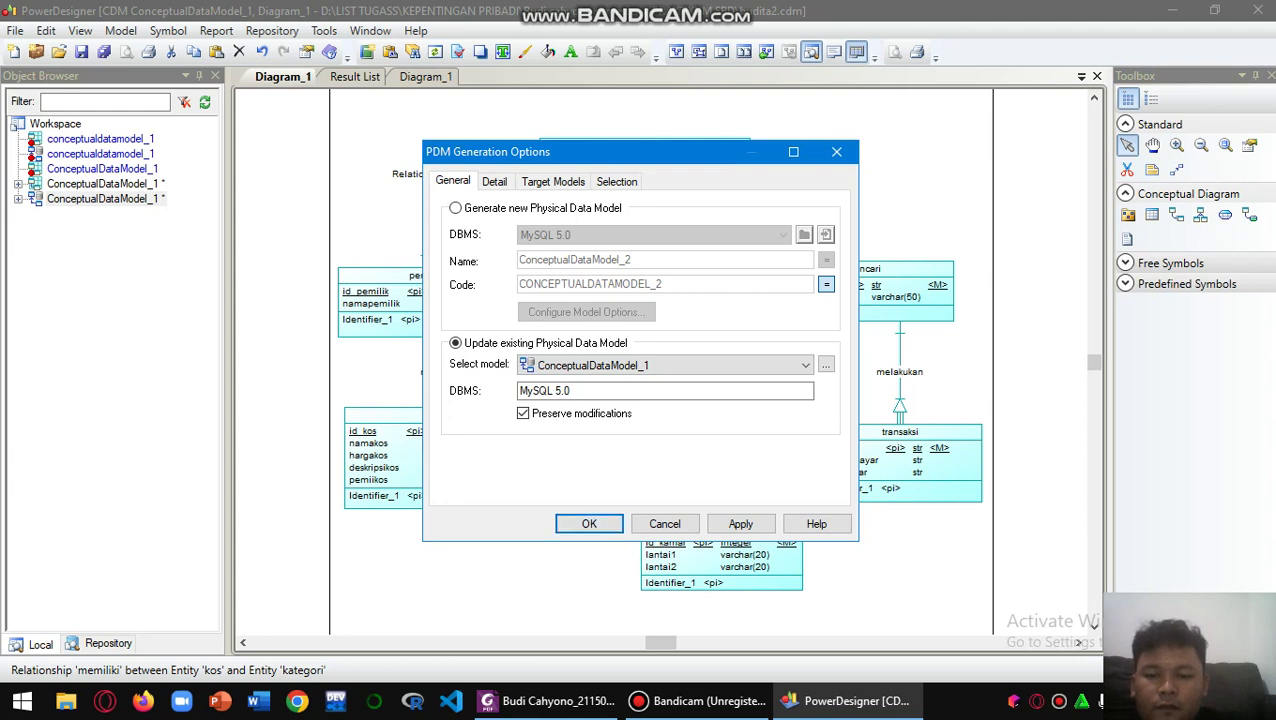
key(Return)
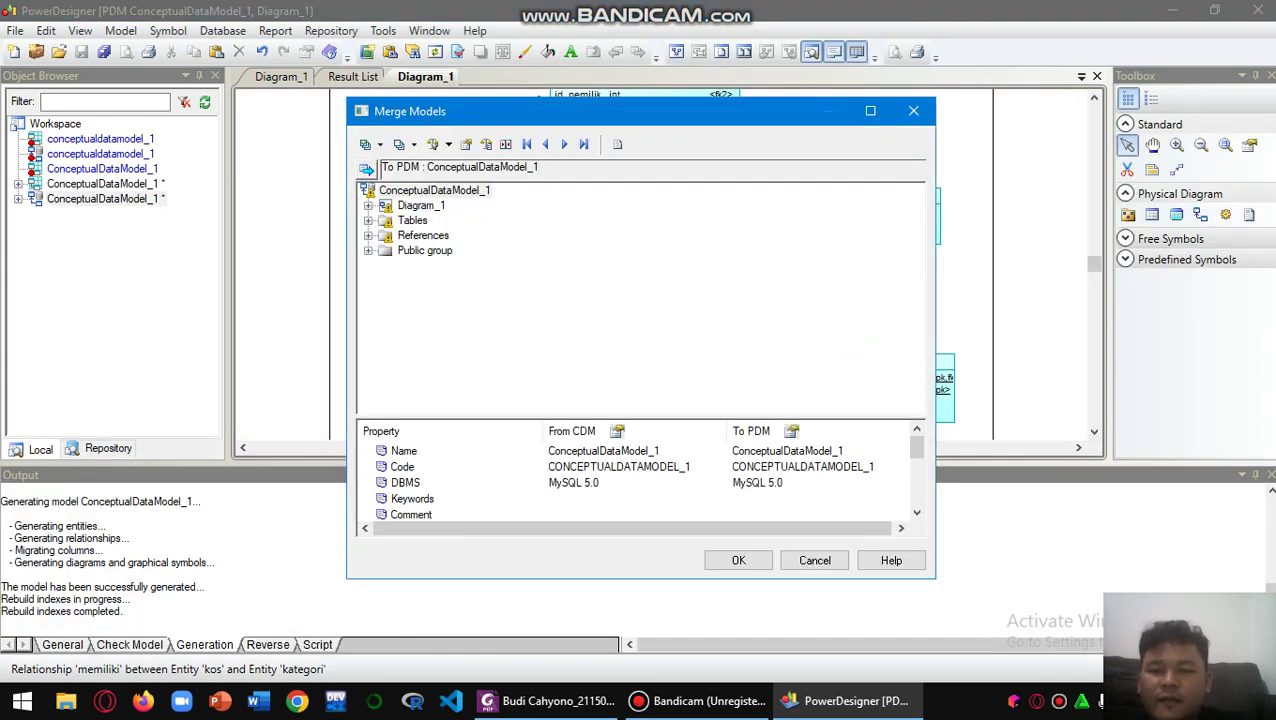
key(Return)
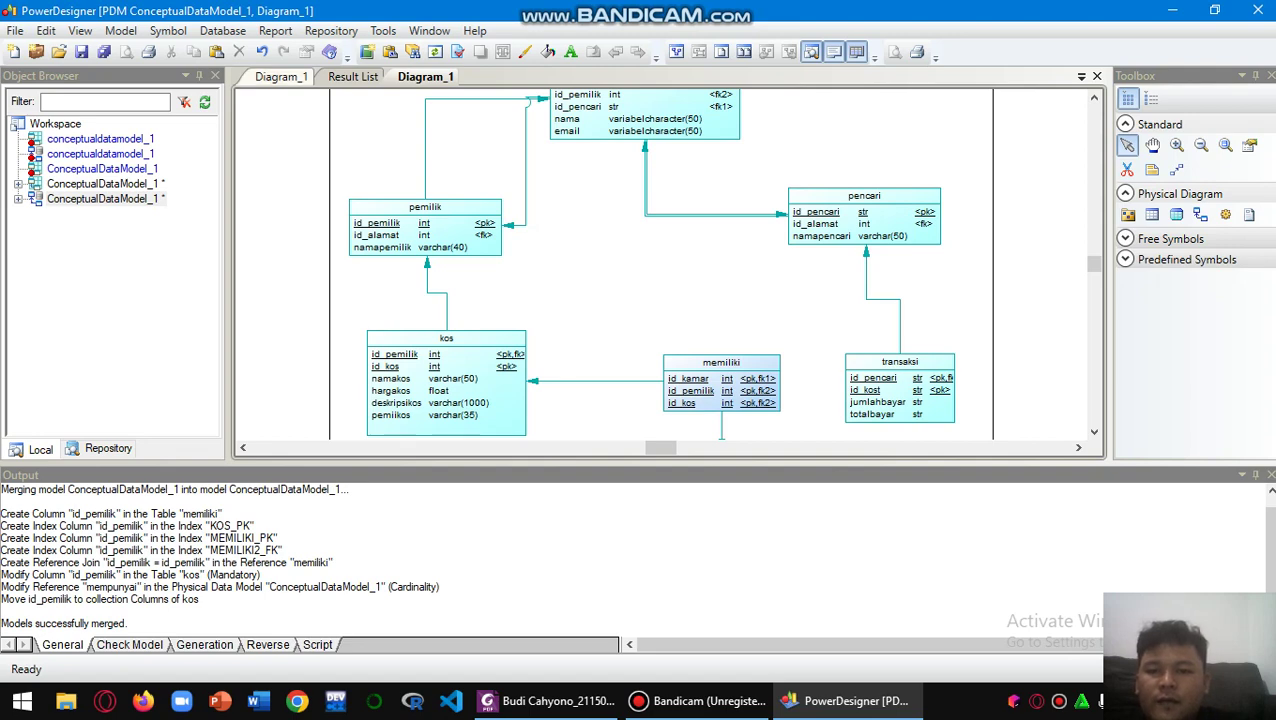
click(281, 76)
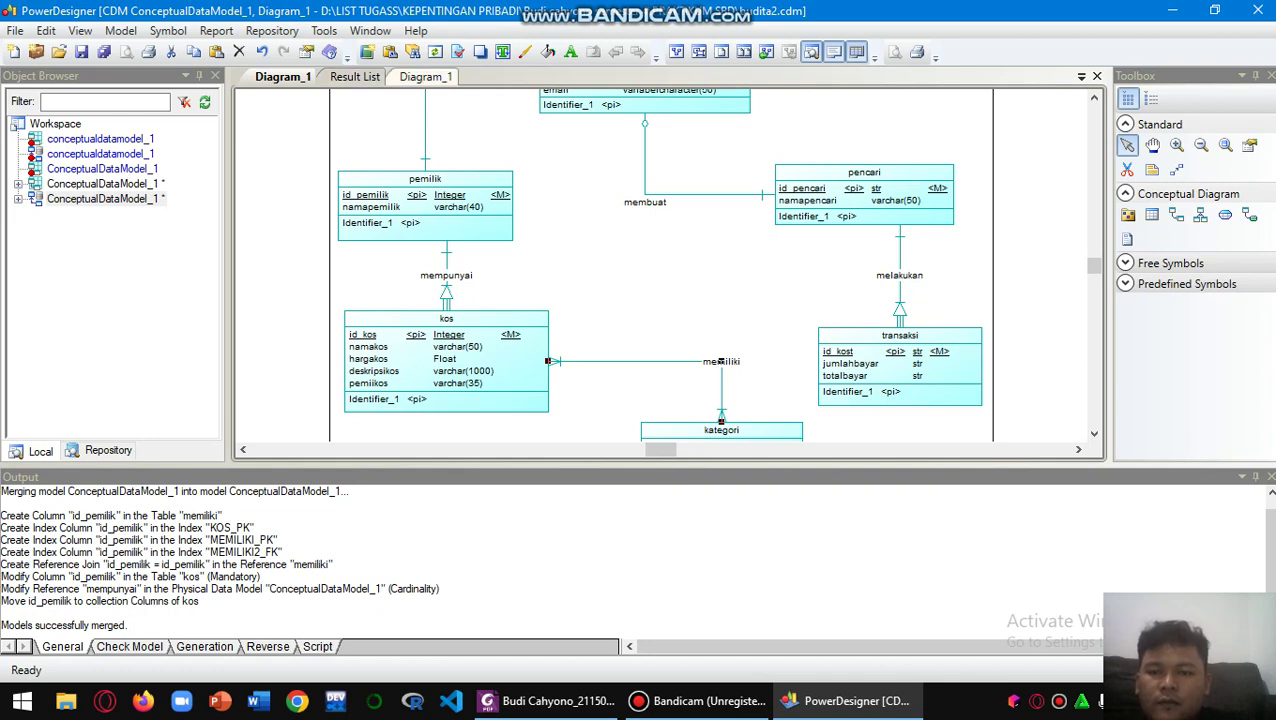
click(425, 76)
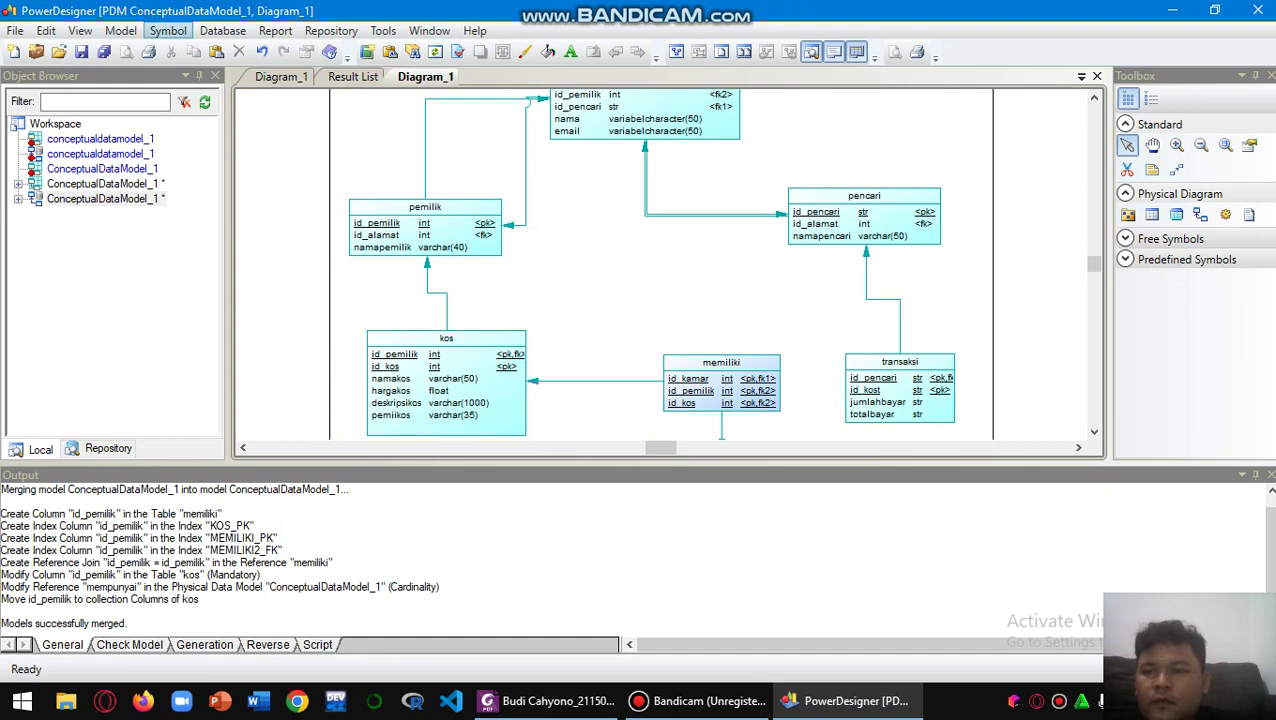
- Generate the MySQL 5.0 database script crebas.sql in C:\Windows\system32\ from the physical data model, overwriting the existing file
click(222, 30)
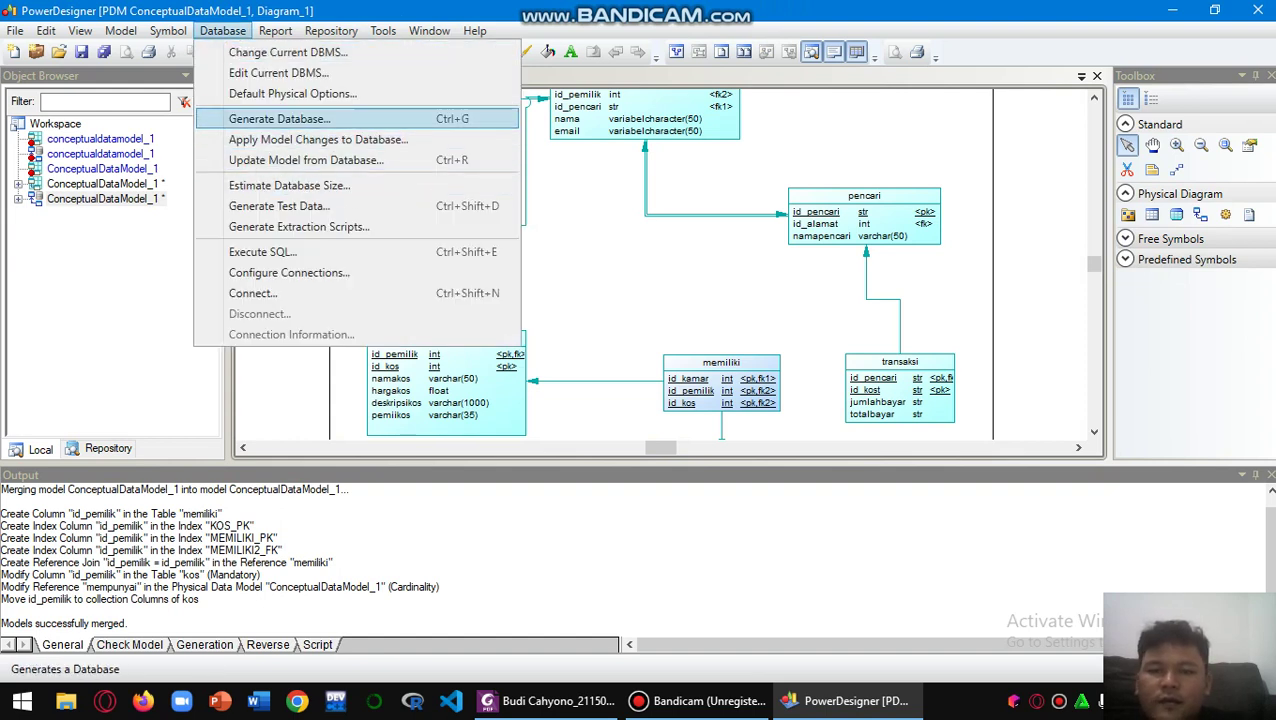
click(280, 118)
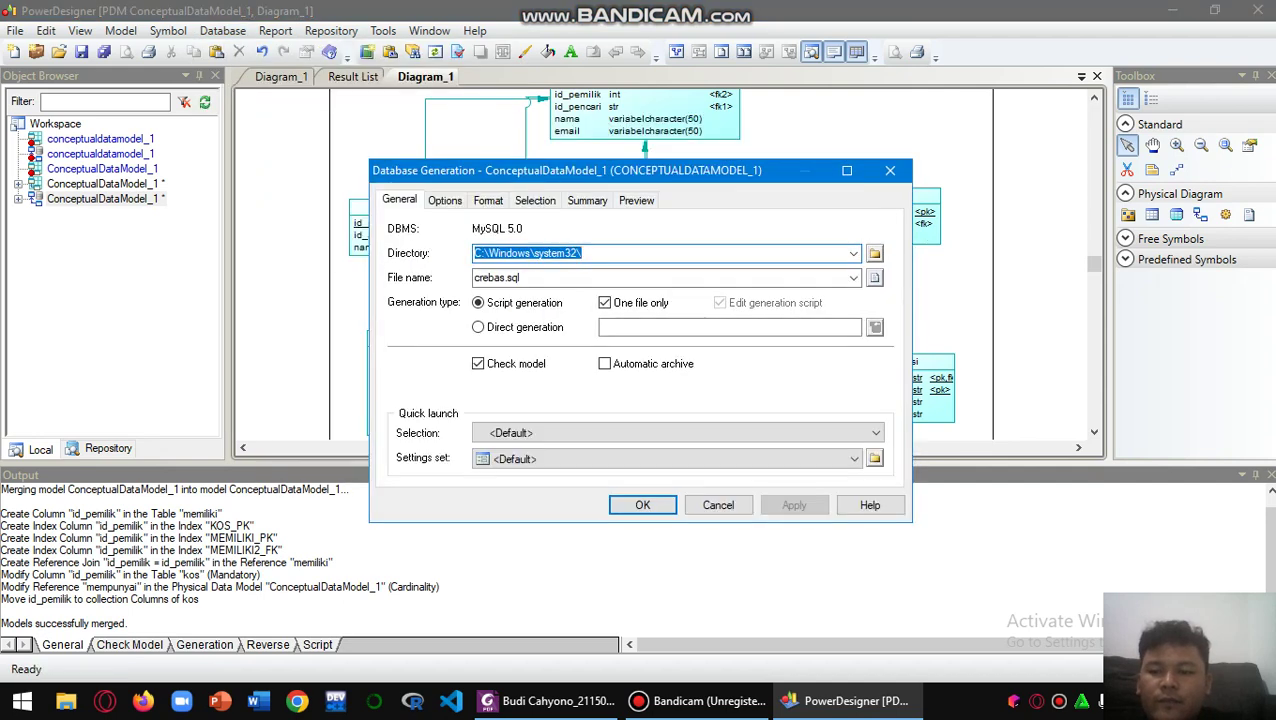
click(642, 505)
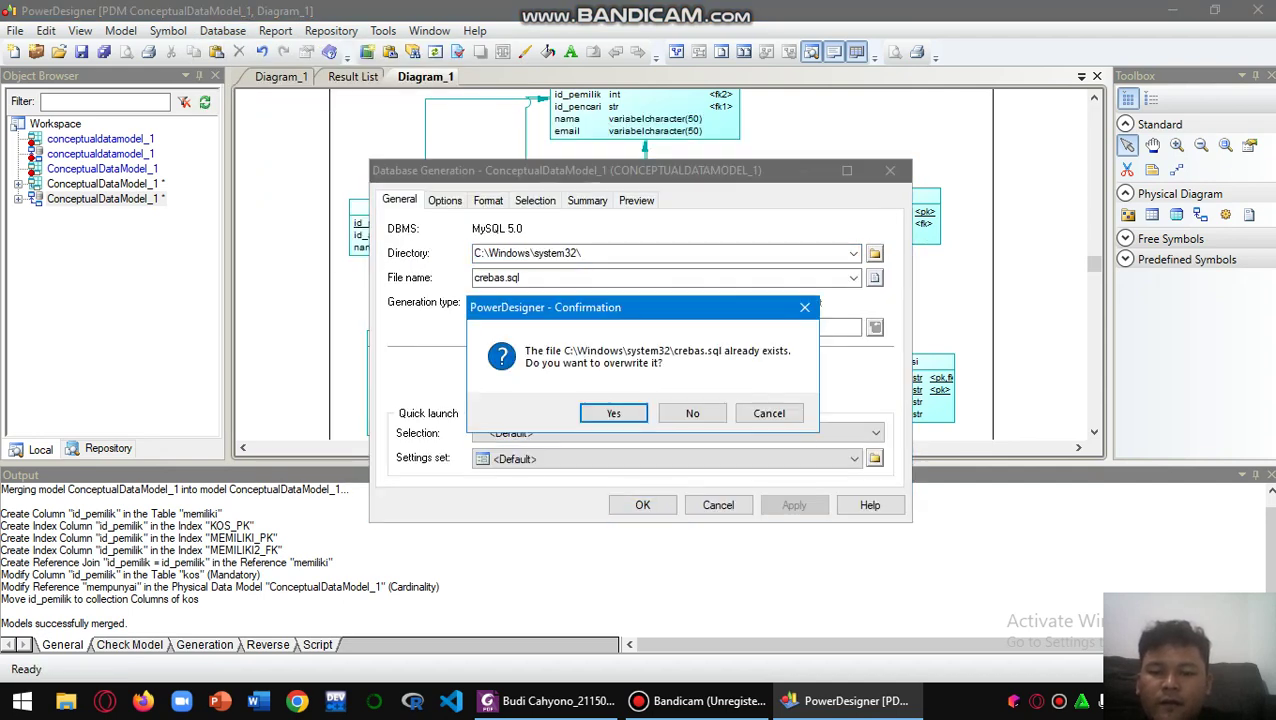
key(Return)
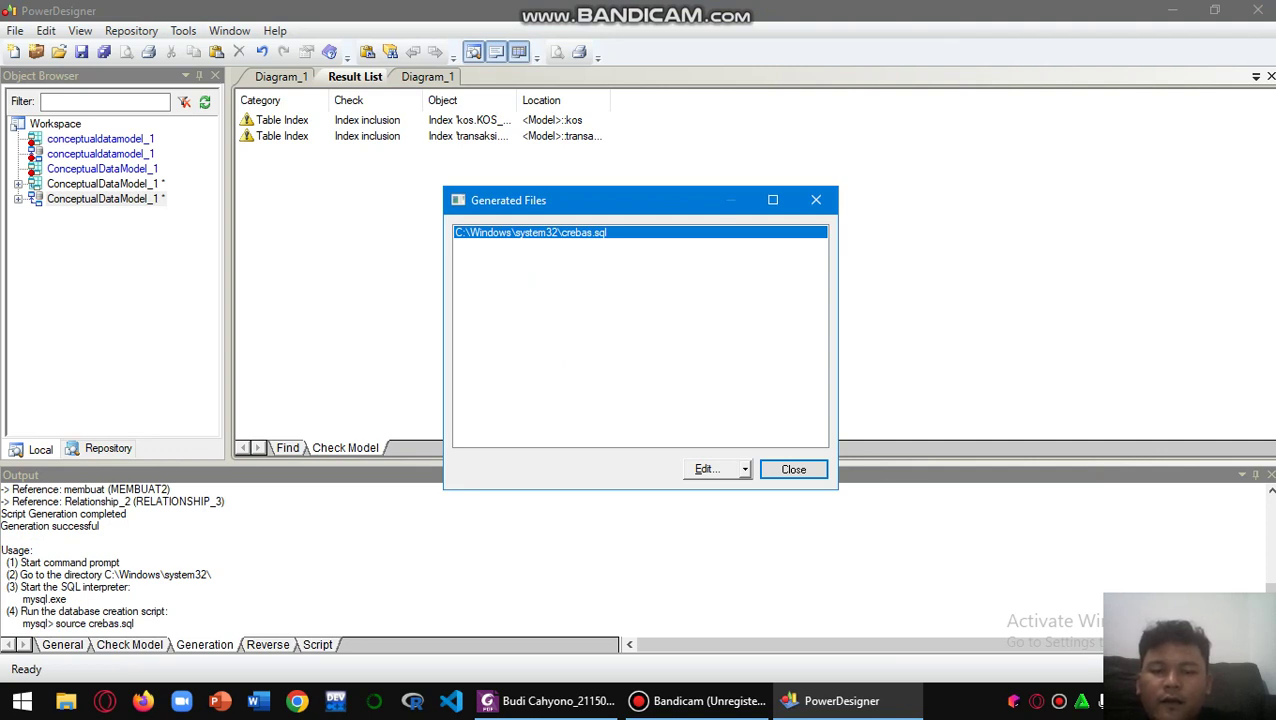
- Open the generated crebas.sql in a maximized Notepad window and examine its create table statements
click(707, 469)
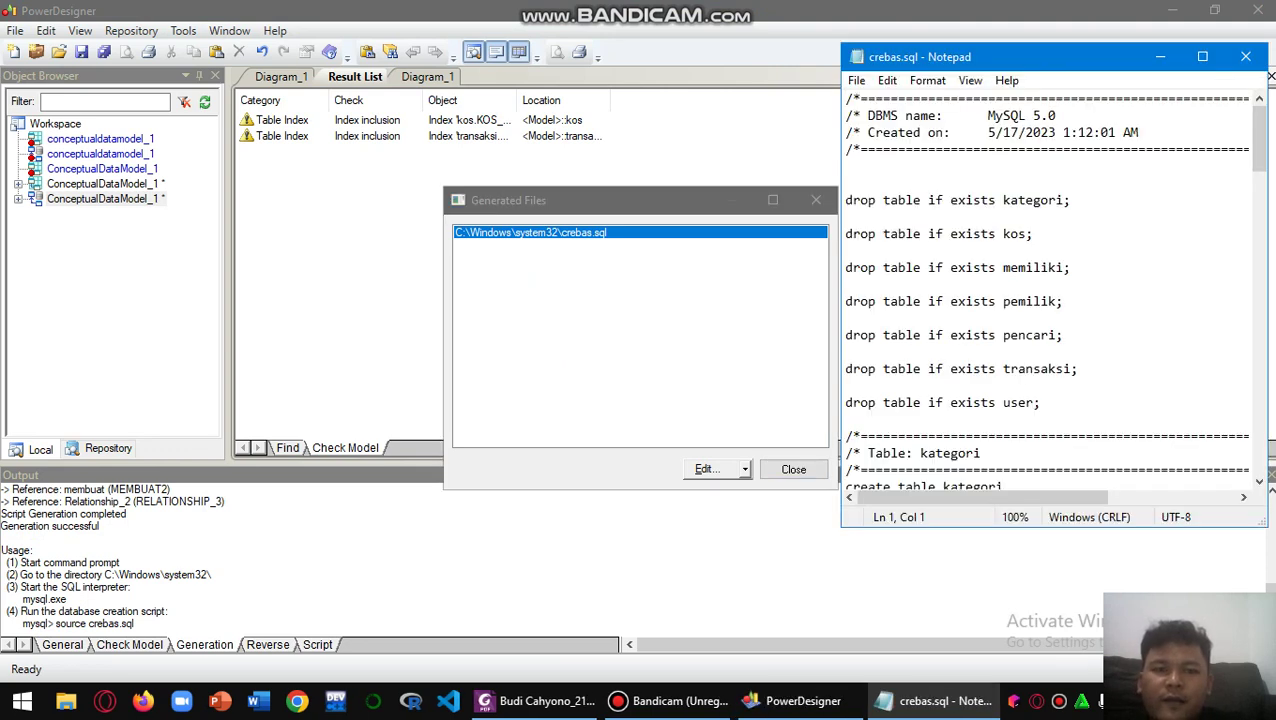
click(1202, 56)
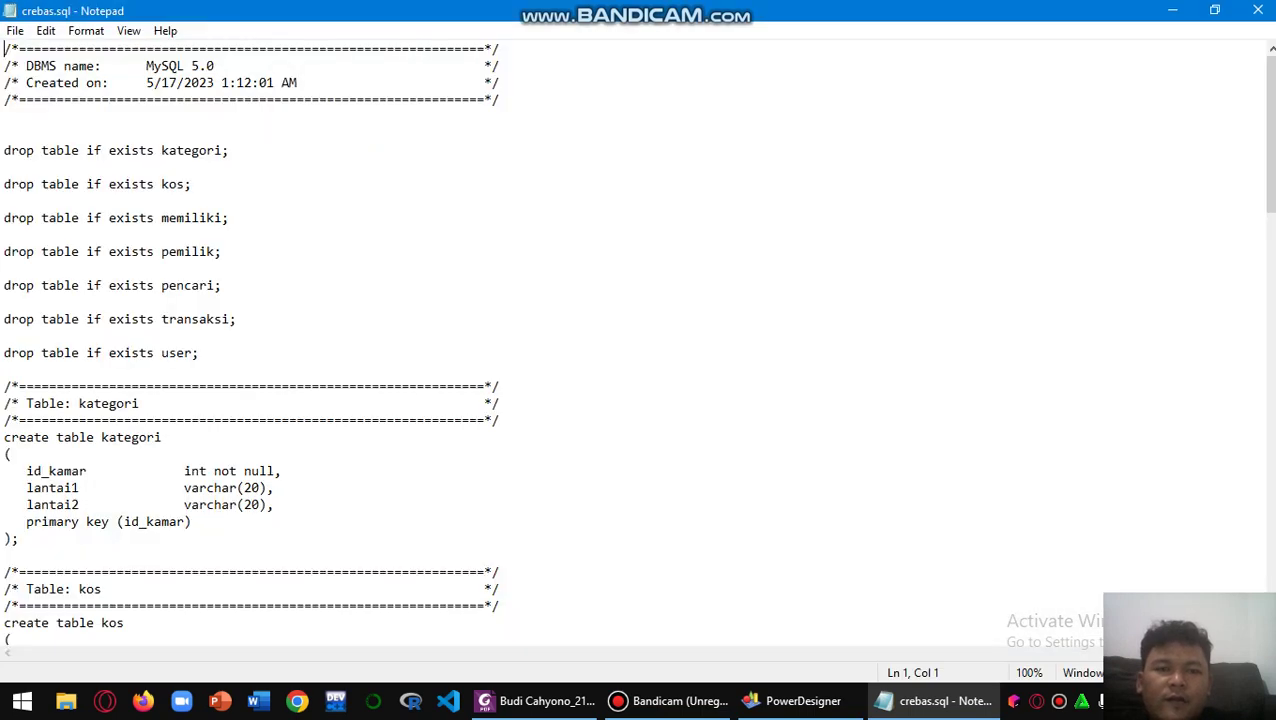
scroll(638, 343, down, 14)
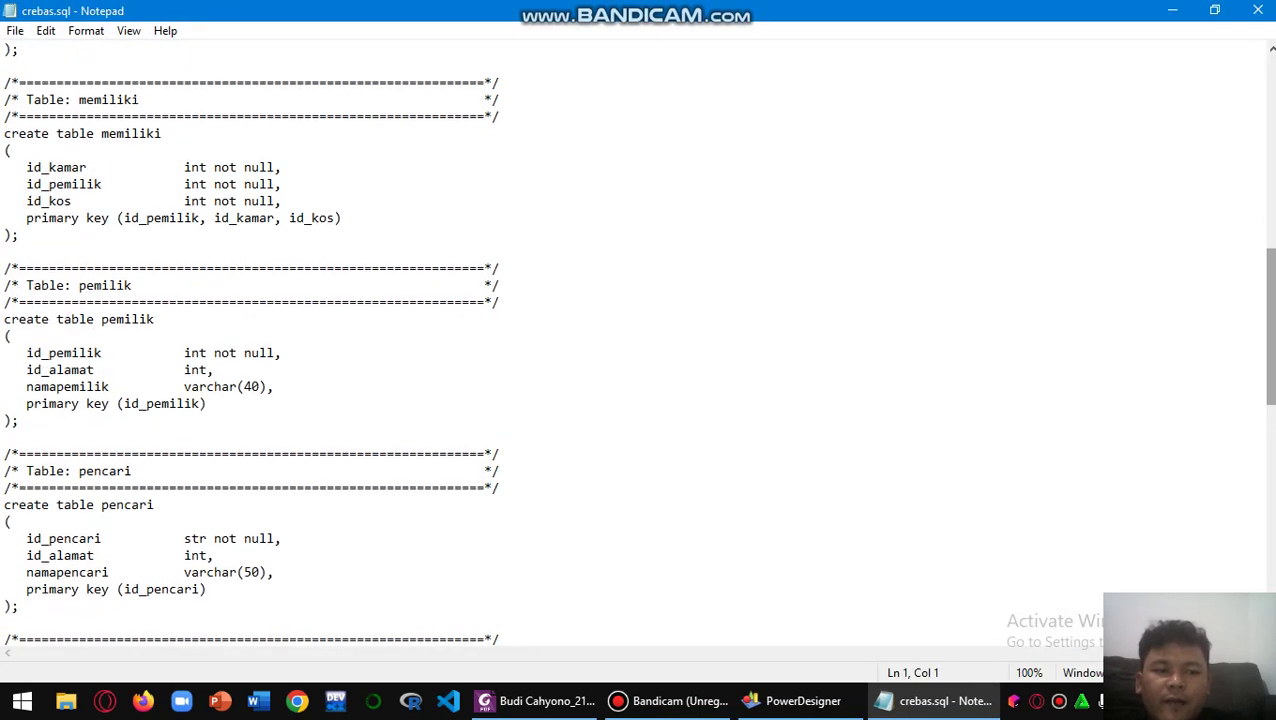
- Switch to the PDF report in Foxit PhantomPDF to read the Physical Data Model section, and return to the pemilik, pencari and transaksi table definitions in crebas.sql
click(540, 700)
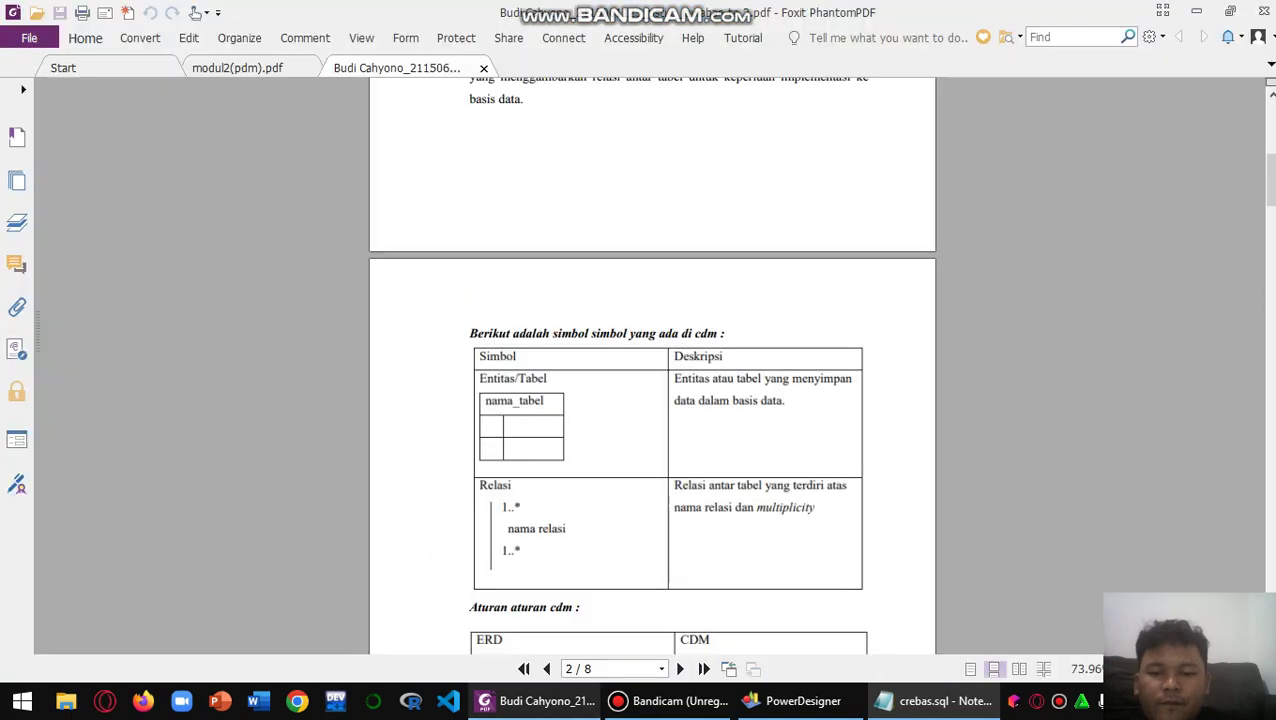
scroll(652, 370, down, 20)
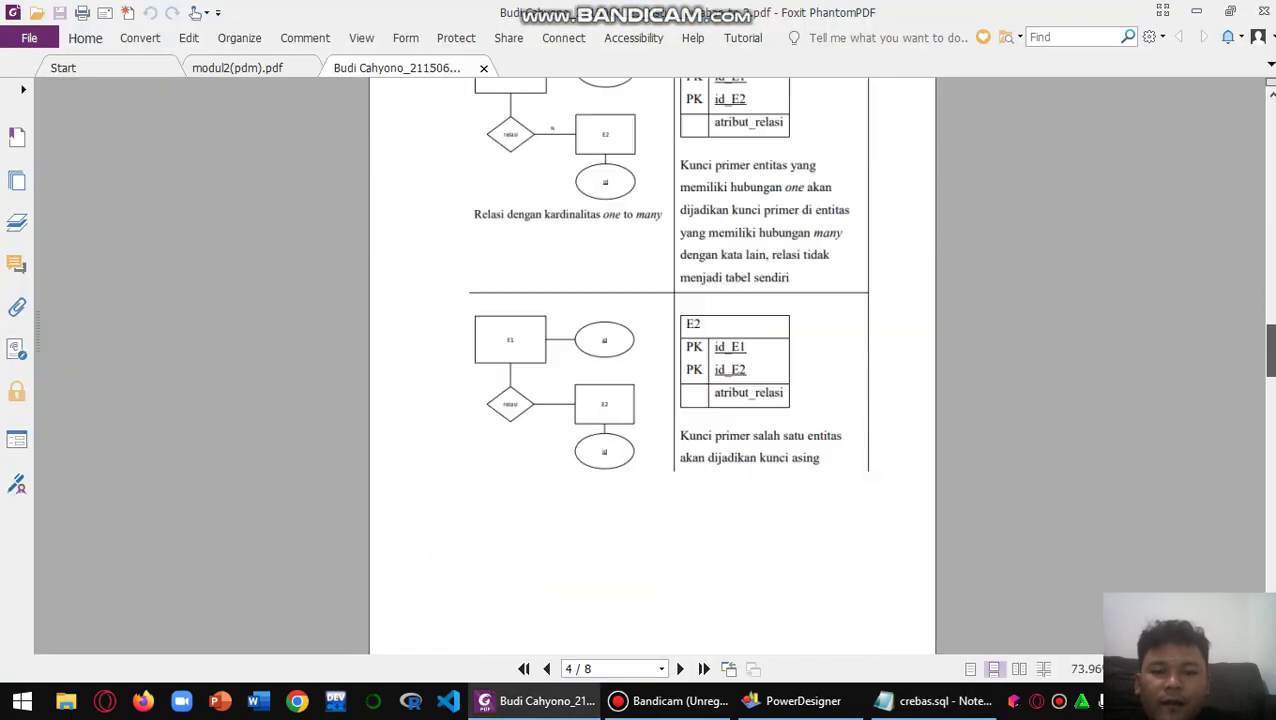
scroll(652, 370, down, 10)
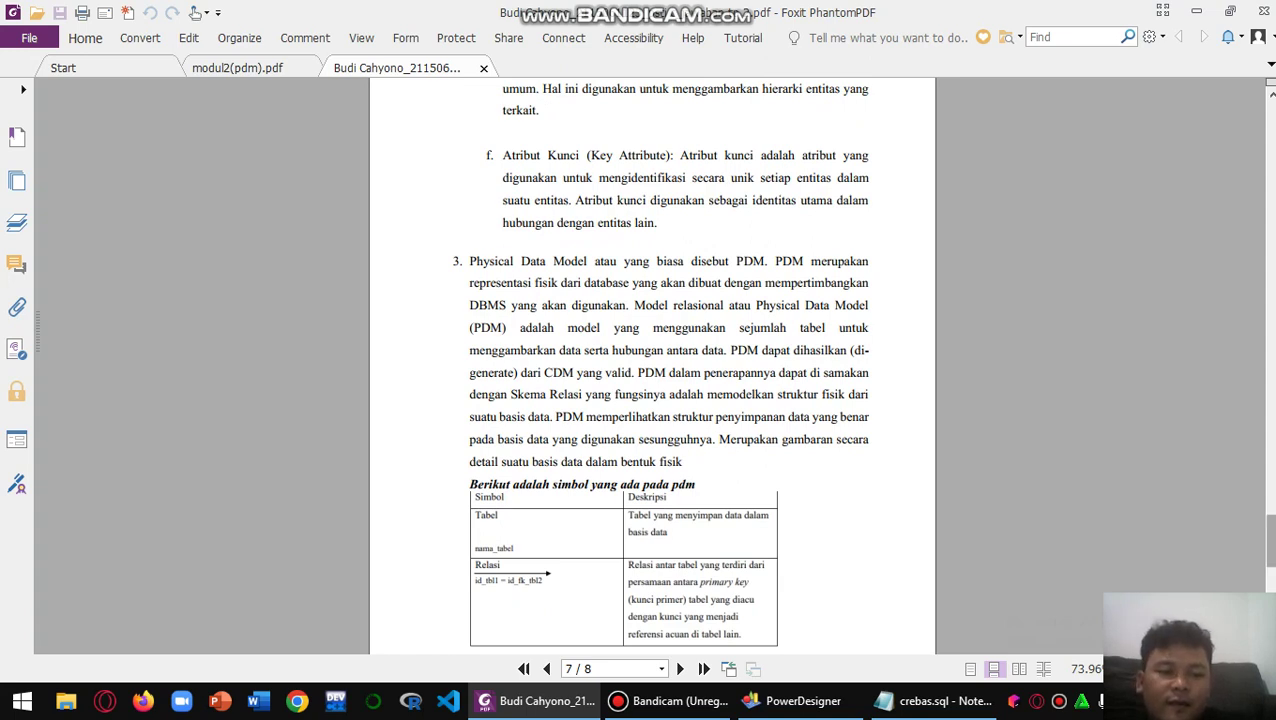
scroll(652, 366, down, 1)
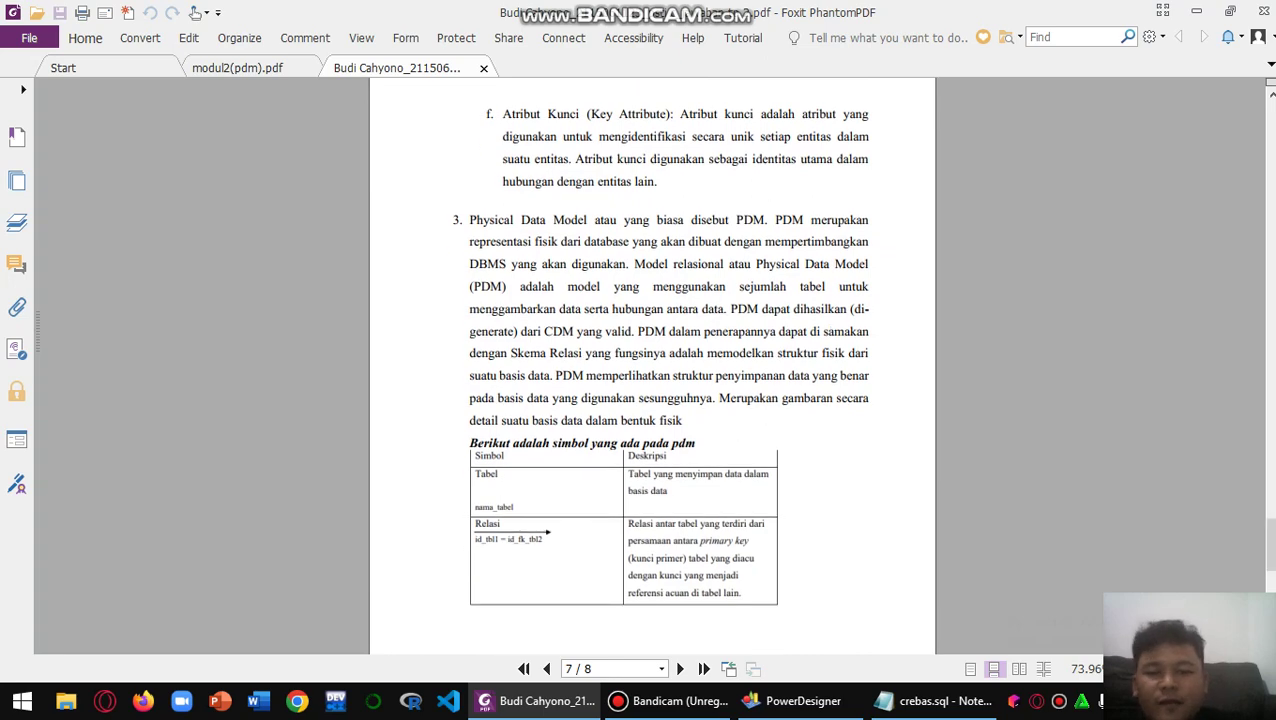
click(1197, 11)
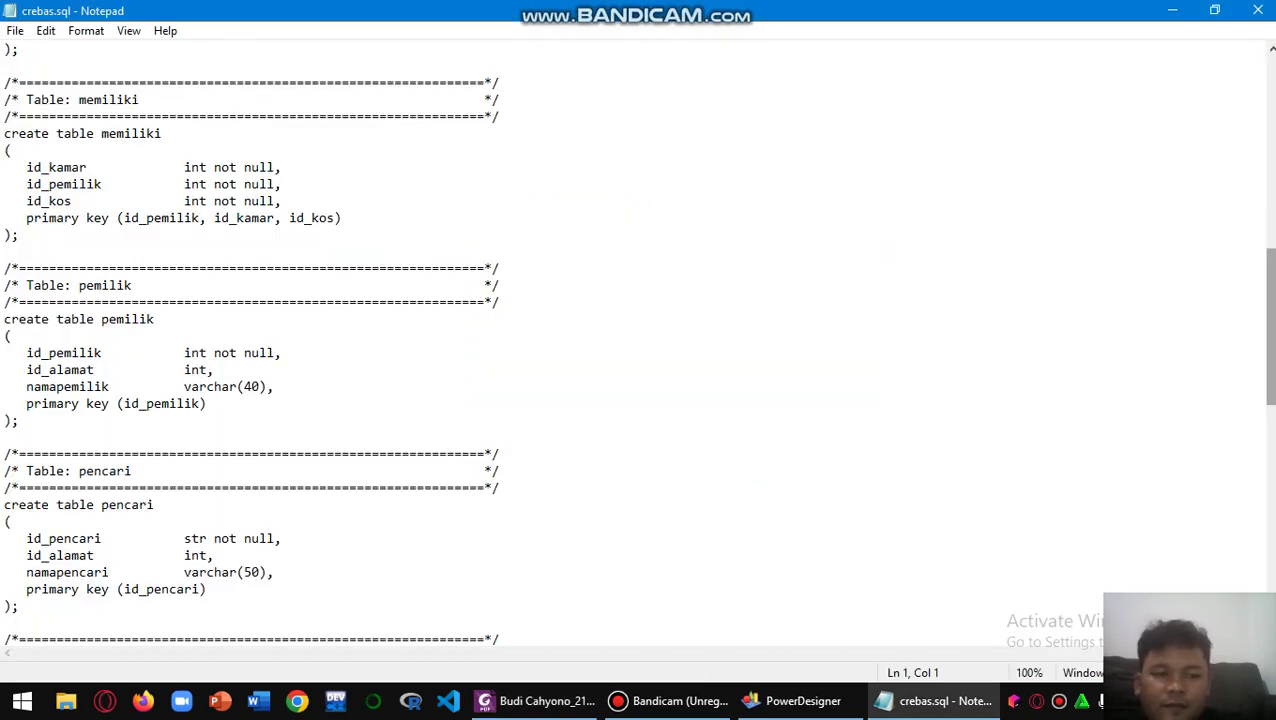
drag(1270, 325, 1270, 364)
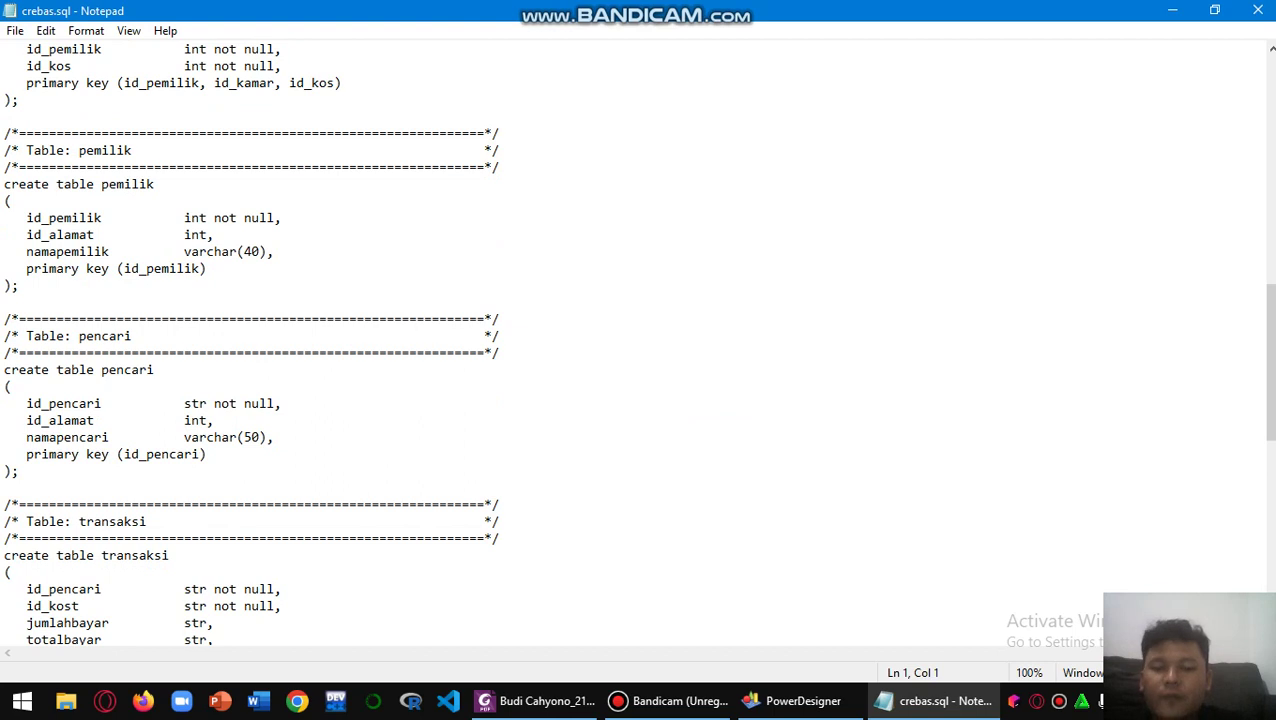
mouse_move(660, 700)
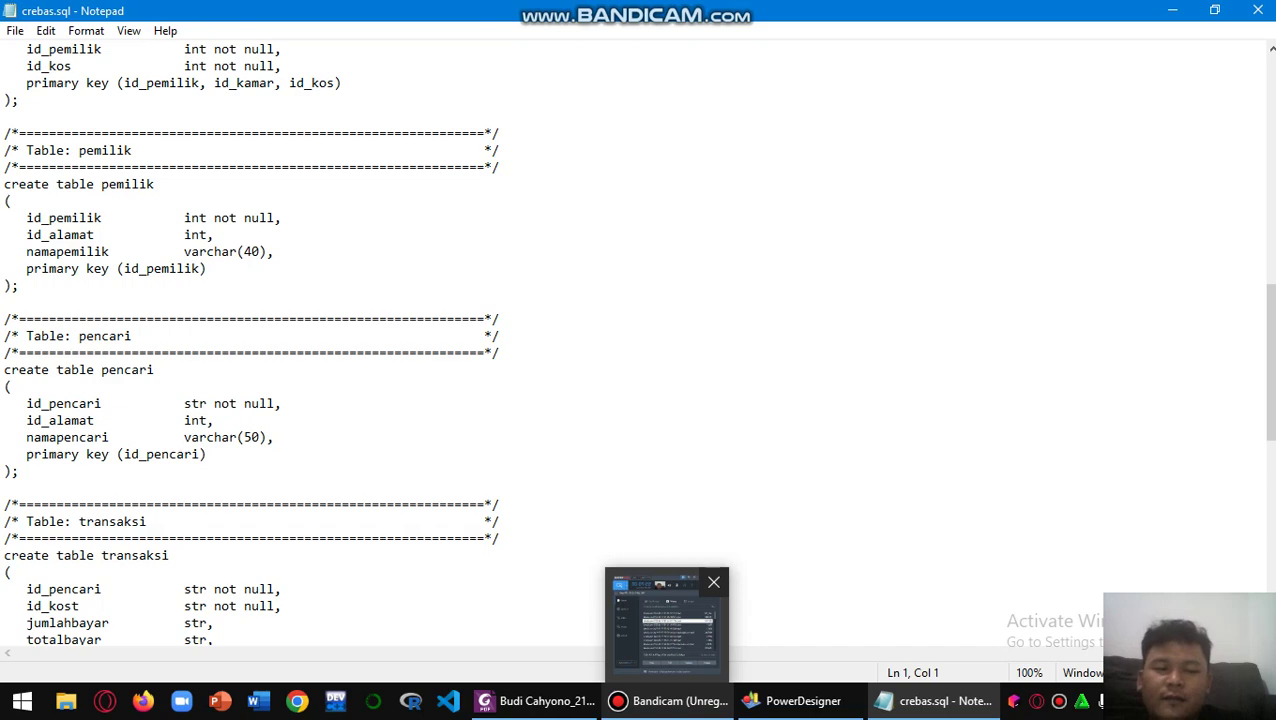
click(667, 622)
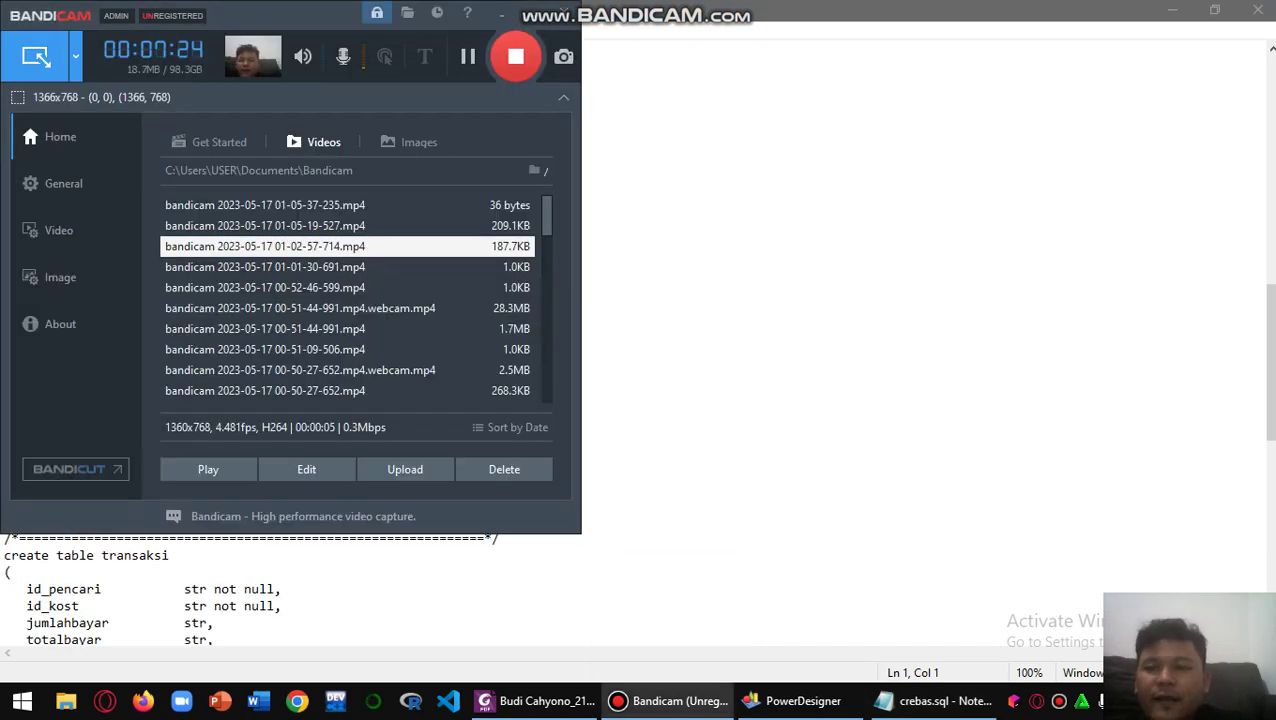